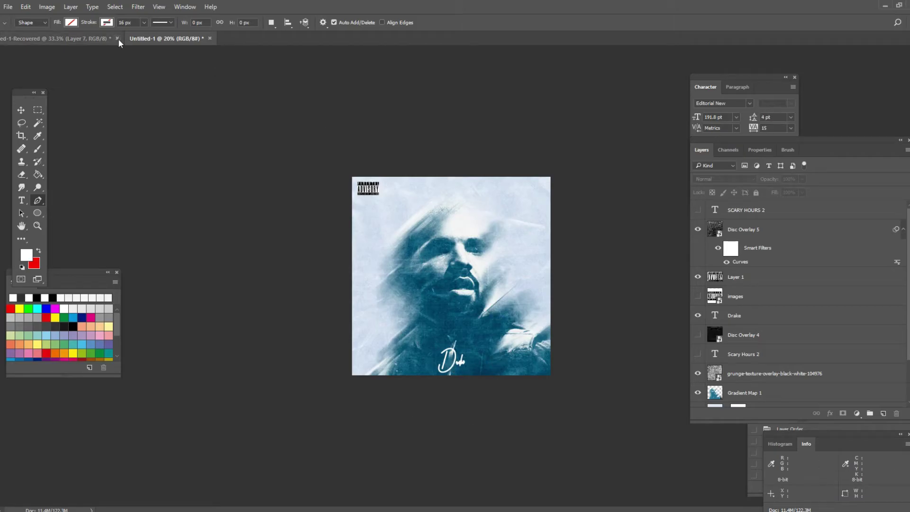
Create a 2000 × 2000 px, 100 ppi document and drag the drake photo onto its canvas
click(12, 6)
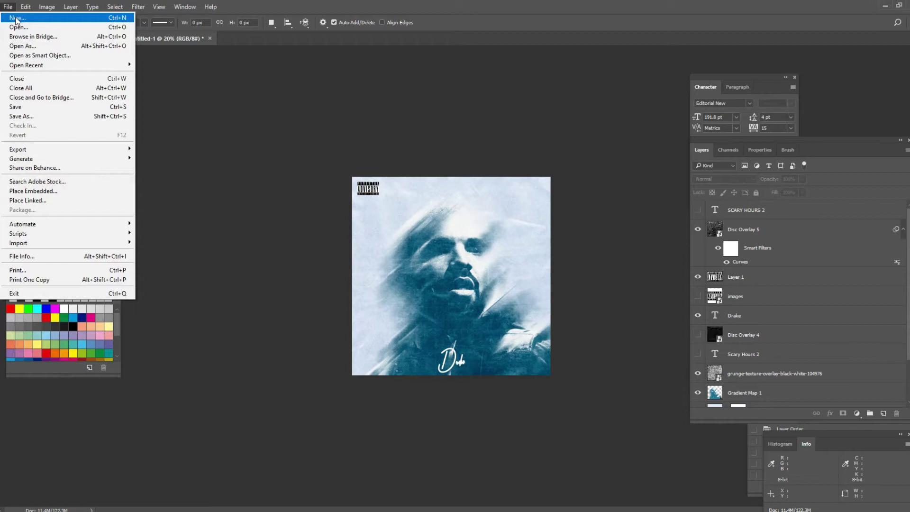
click(16, 18)
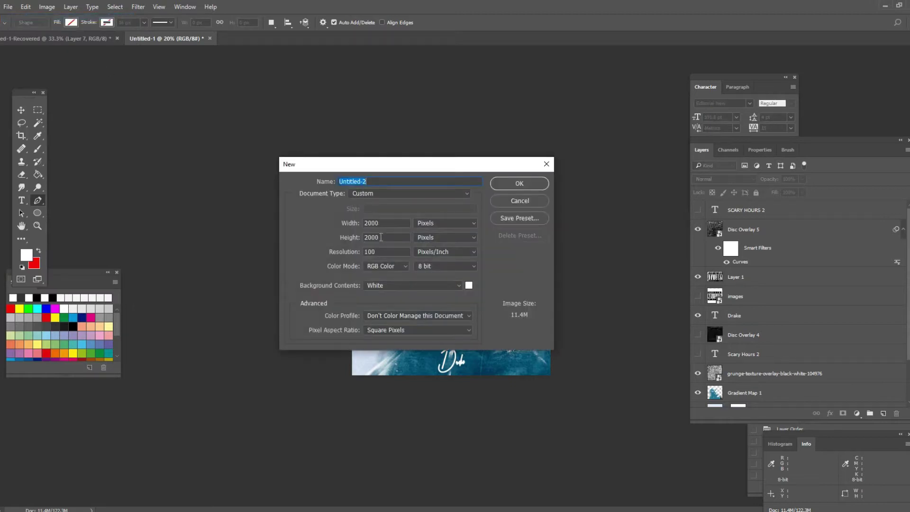
click(501, 184)
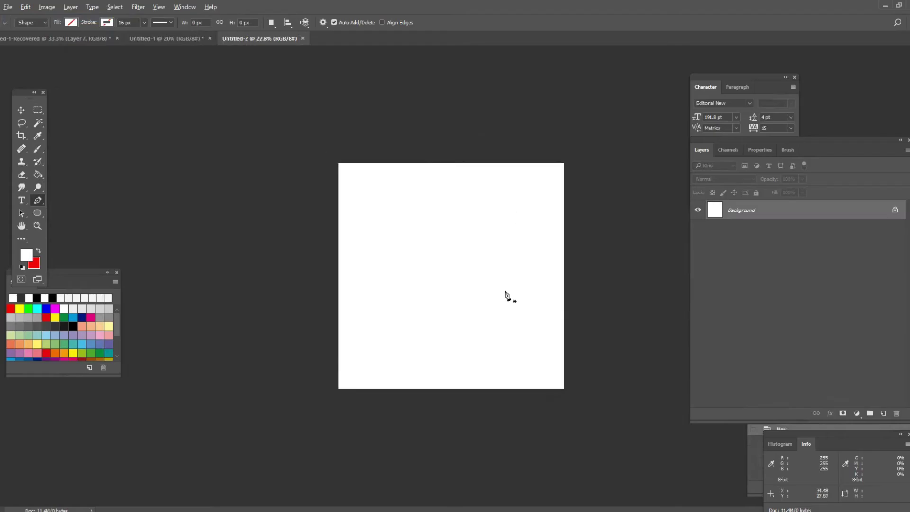
scroll(506, 296, up, 2)
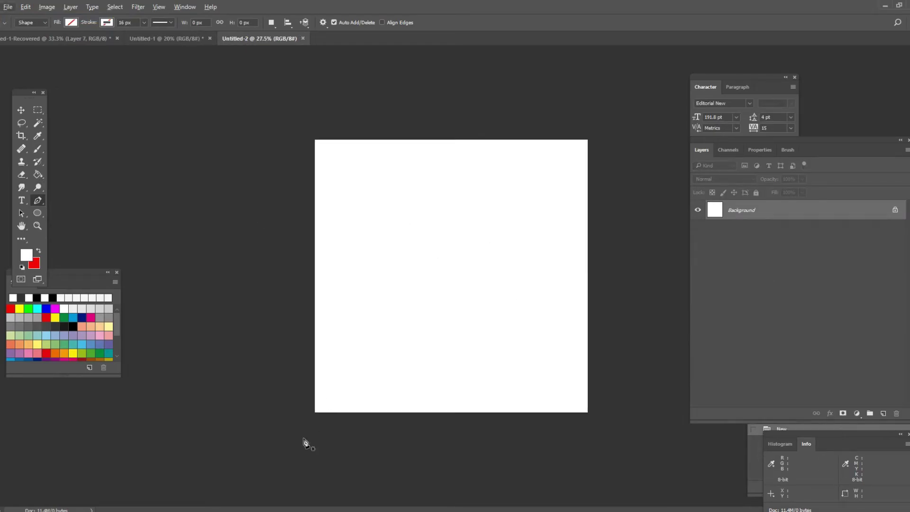
key(alt+Tab)
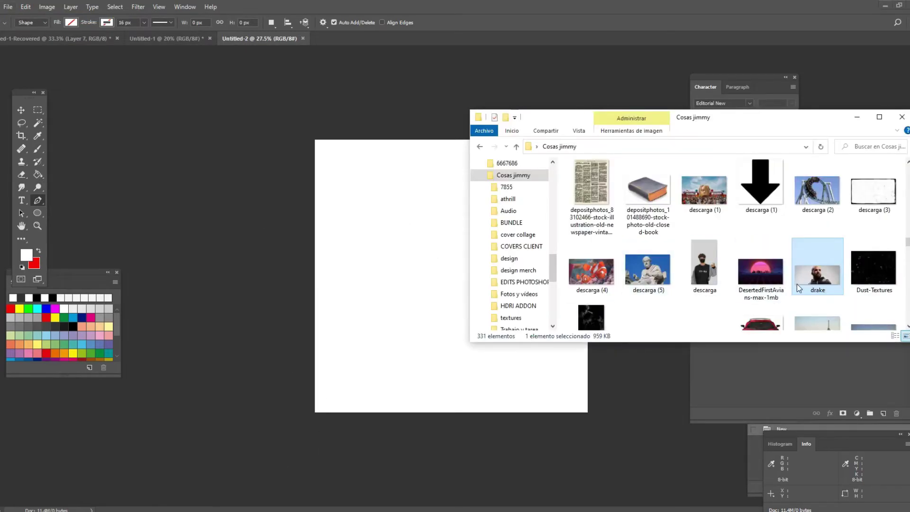
drag(798, 284, 441, 308)
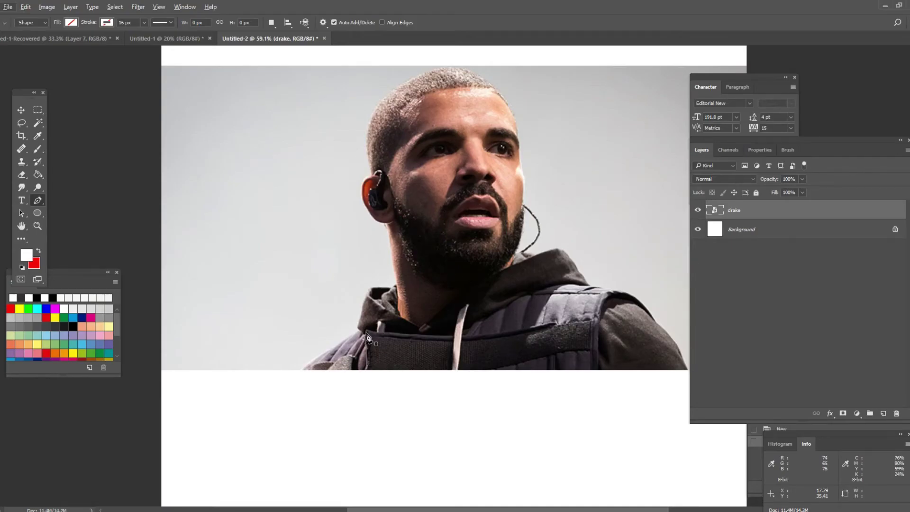
Trace the man with the Pen tool and copy the selected figure onto a new layer
scroll(367, 338, up, 3)
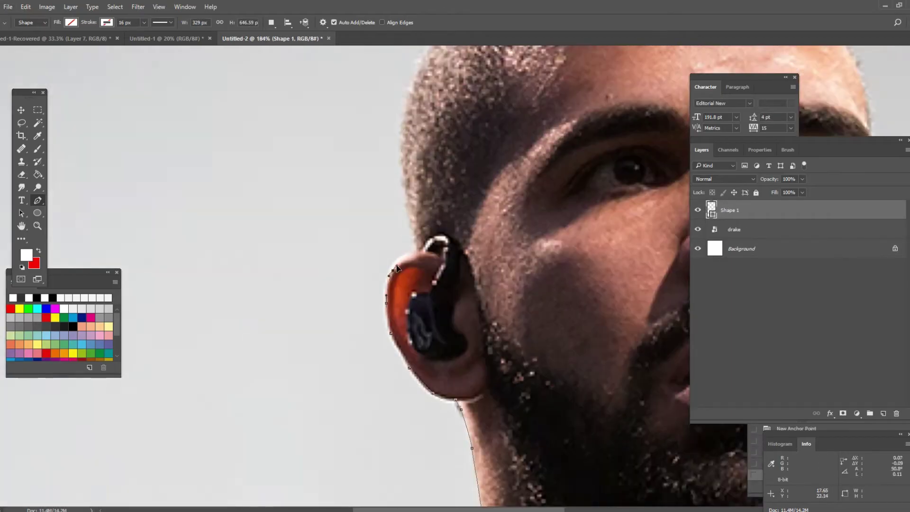
click(414, 102)
scroll(436, 119, down, 10)
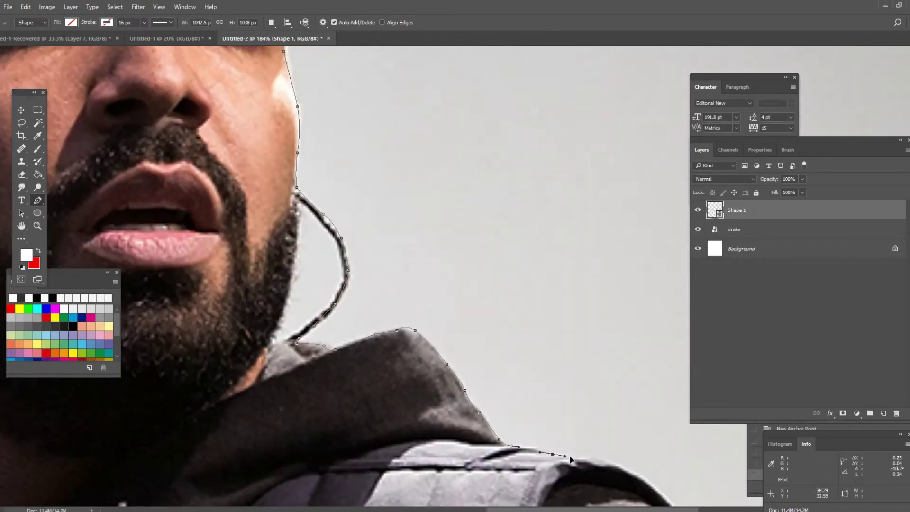
key(ctrl+0)
key(ctrl+j)
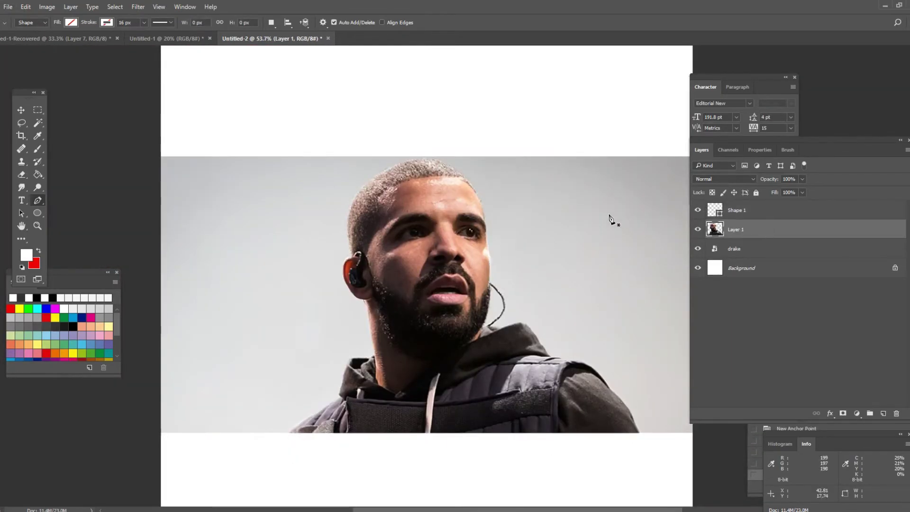
Delete the Shape 1 outline and original drake photo layers, leaving Layer 1 over white
scroll(429, 247, down, 3)
scroll(250, 170, up, 3)
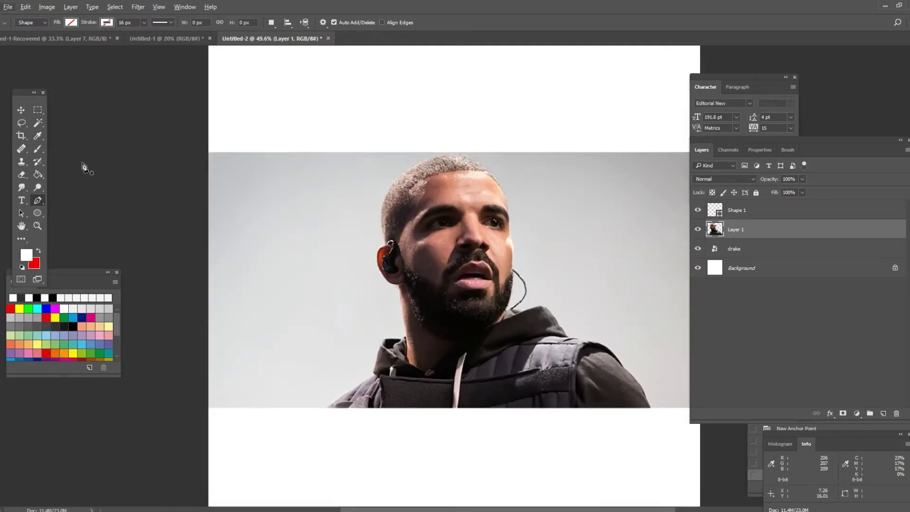
click(765, 212)
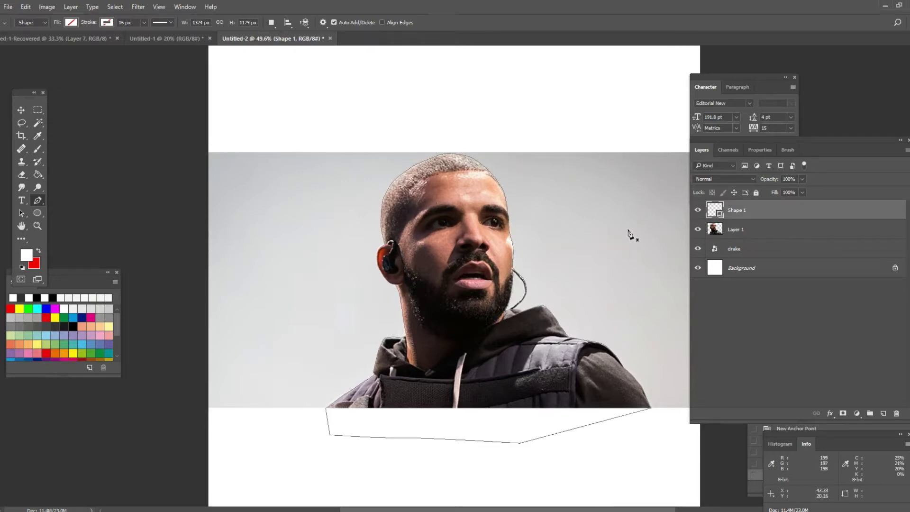
key(Delete)
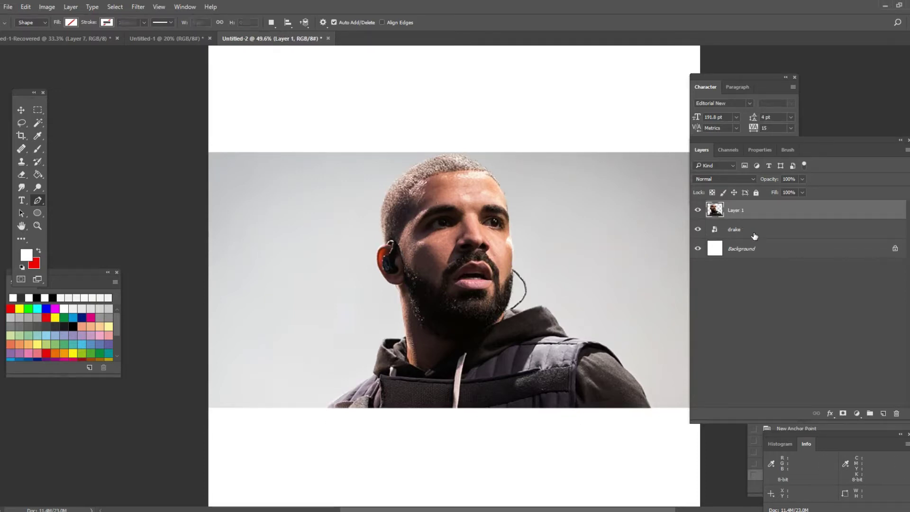
click(756, 233)
key(Delete)
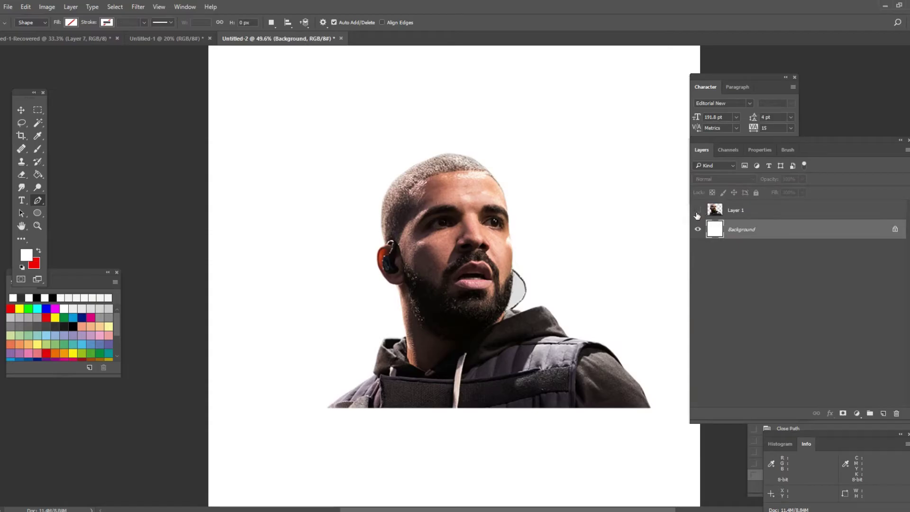
click(698, 210)
click(697, 210)
Desaturate Layer 1 with Hue/Saturation at -100, then duplicate it as Layer 1 copy
click(740, 210)
scroll(549, 265, down, 2)
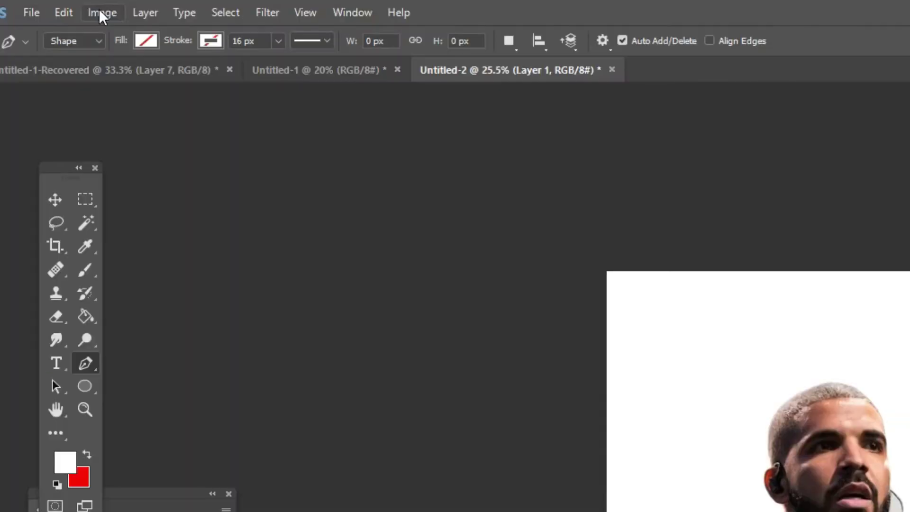
click(46, 8)
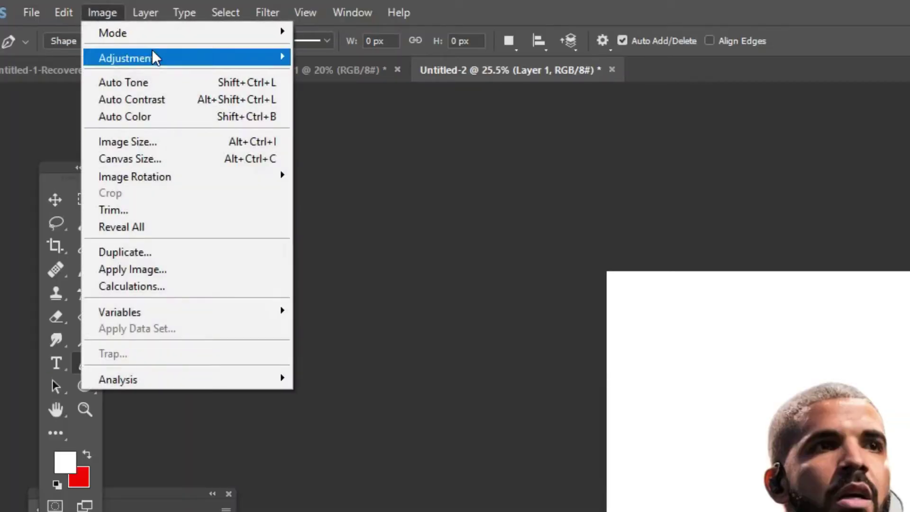
mouse_move(157, 57)
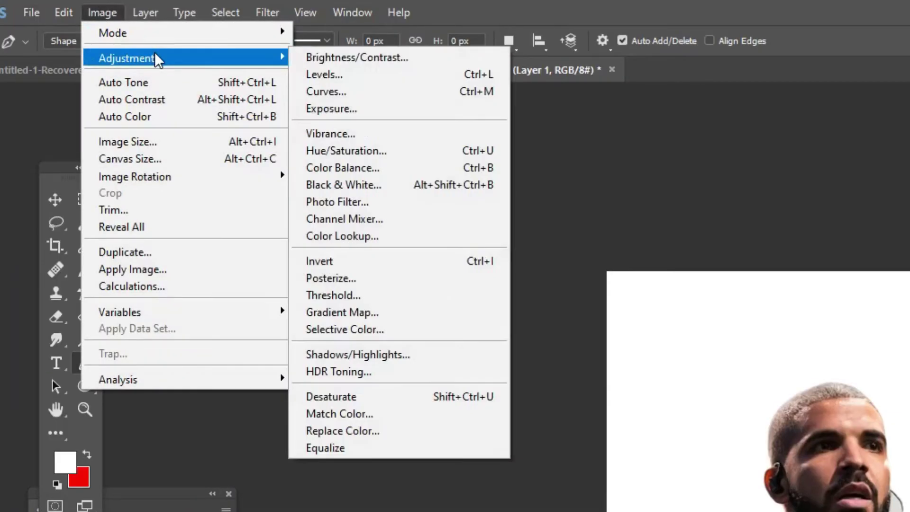
click(456, 150)
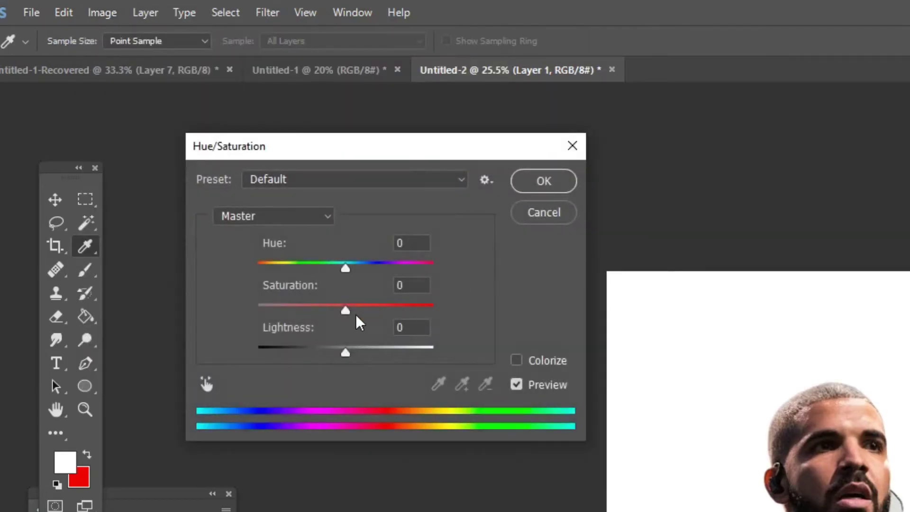
drag(344, 308, 169, 340)
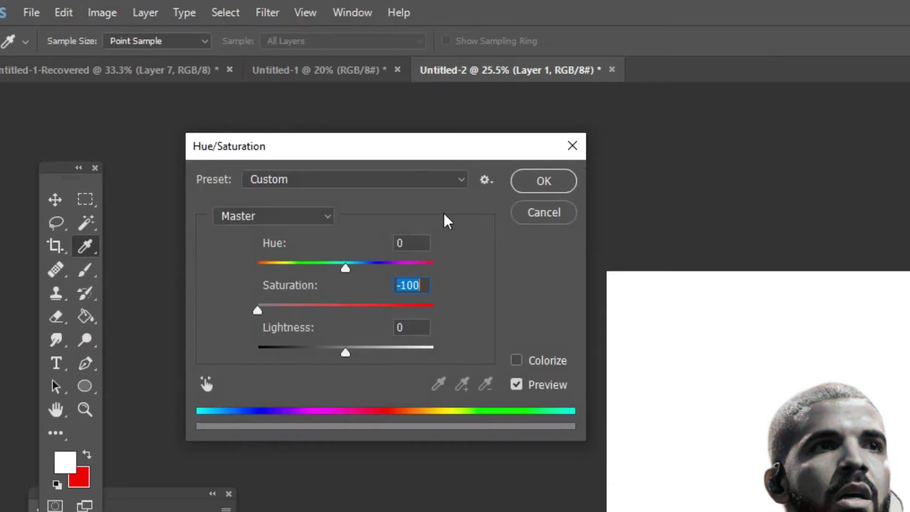
click(546, 182)
key(p)
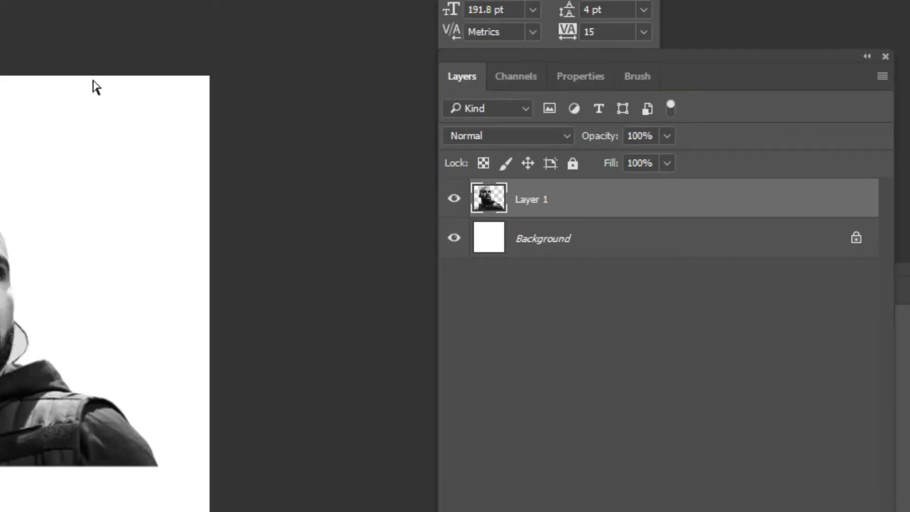
key(ctrl+j)
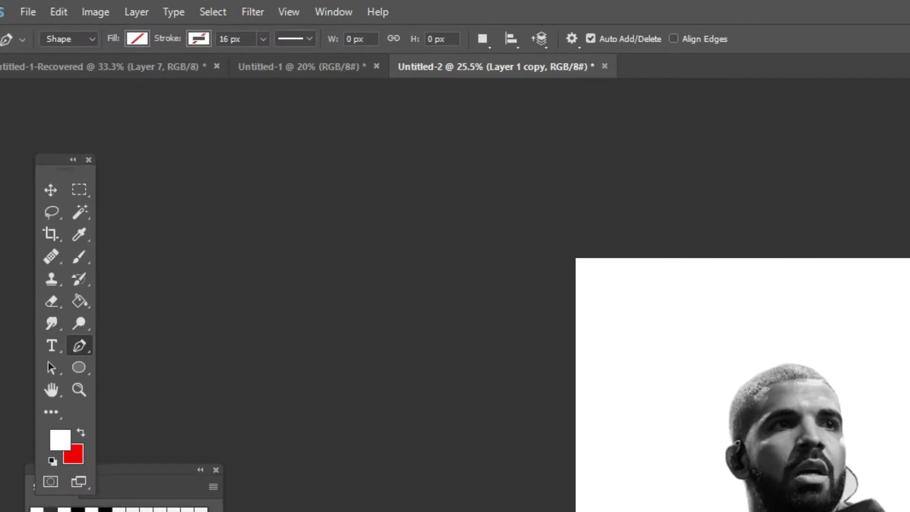
Apply Filter > Blur > Motion Blur to Layer 1 copy with angle 49° and distance 504 px
click(254, 18)
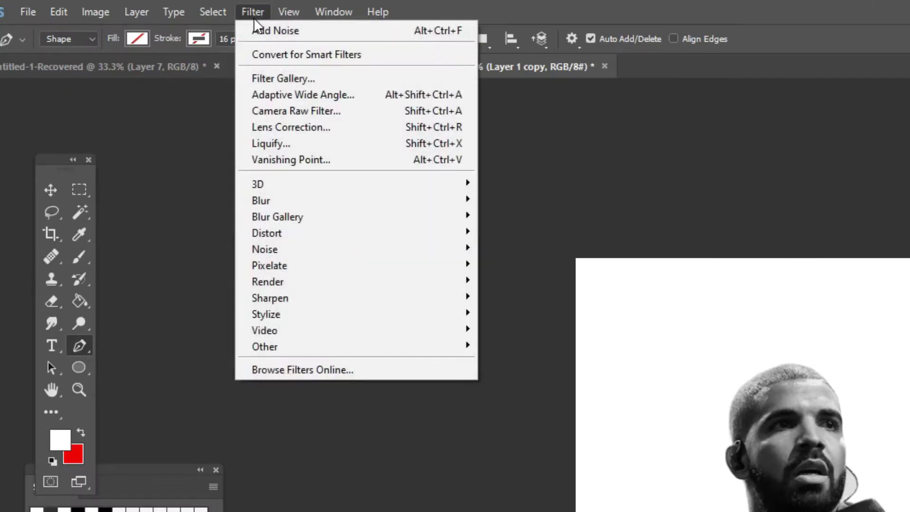
mouse_move(372, 210)
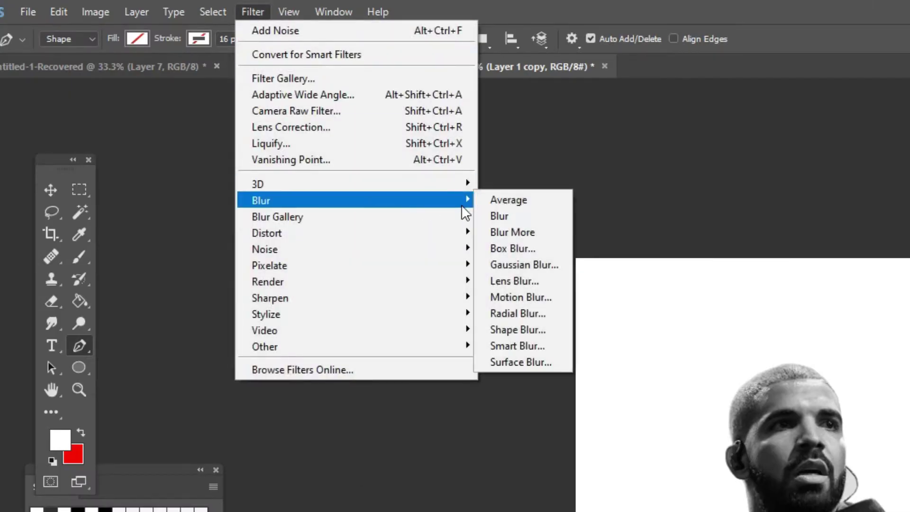
click(543, 297)
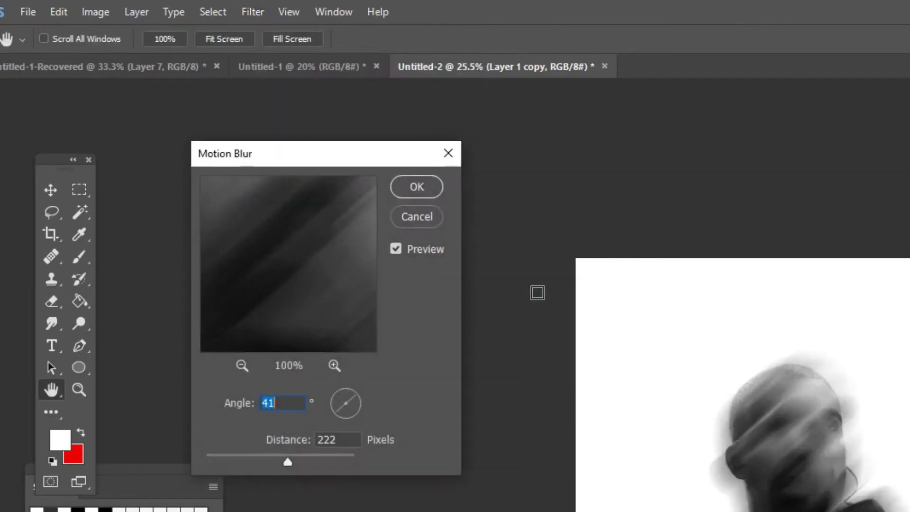
text(4)
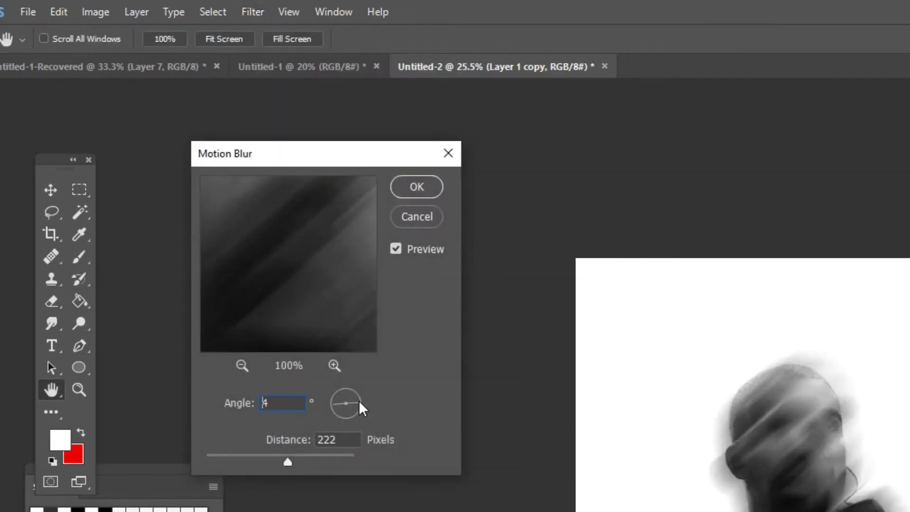
drag(359, 402, 364, 385)
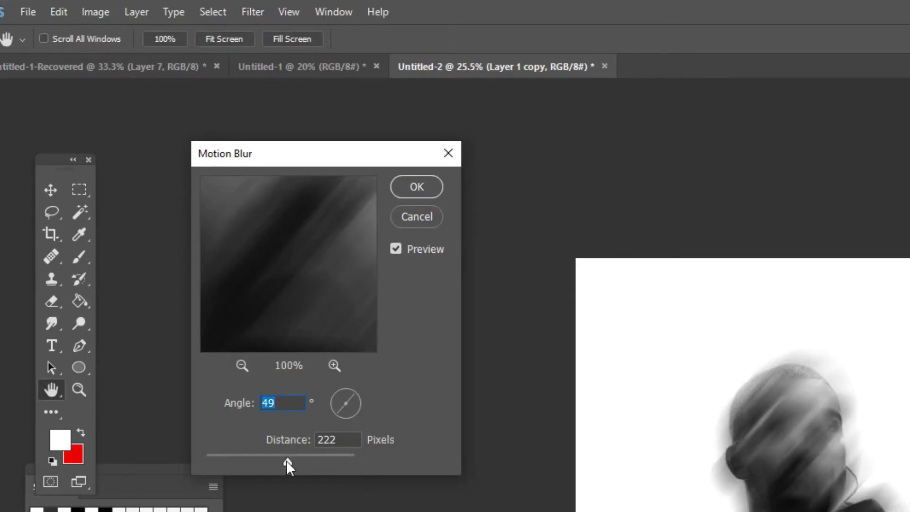
drag(287, 467, 313, 466)
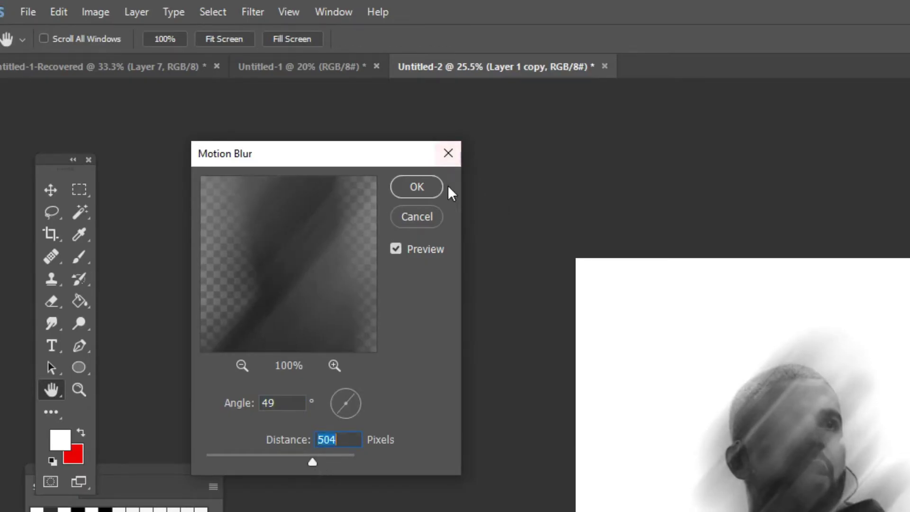
click(420, 194)
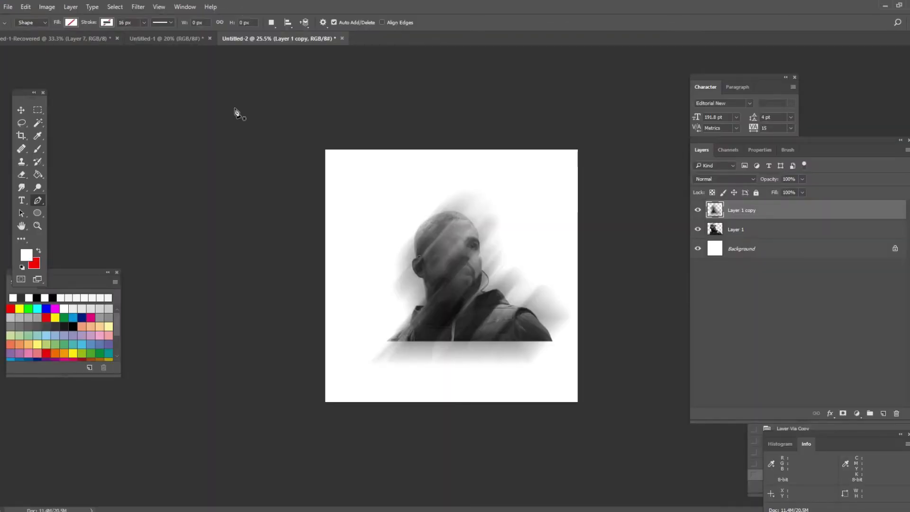
Duplicate Layer 1, motion-blur the copy at 49° and 267 px, and select both blurred copies
click(743, 232)
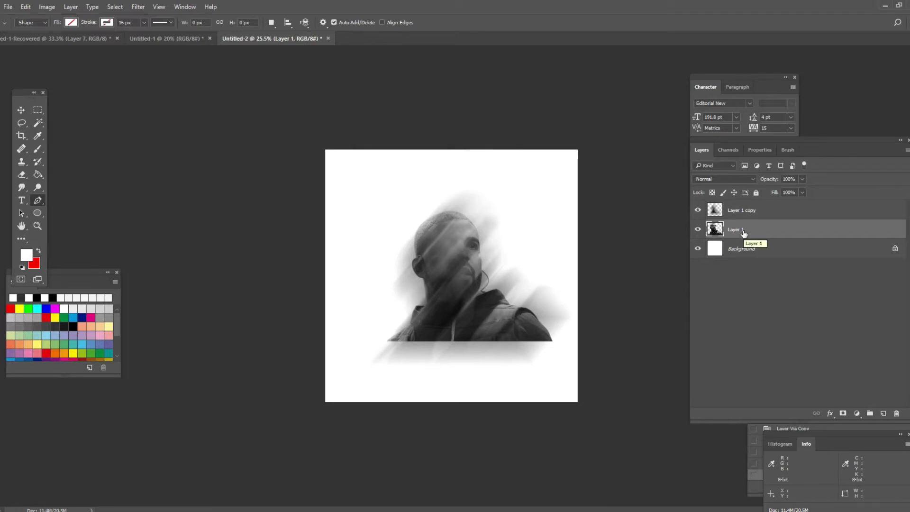
key(ctrl+j)
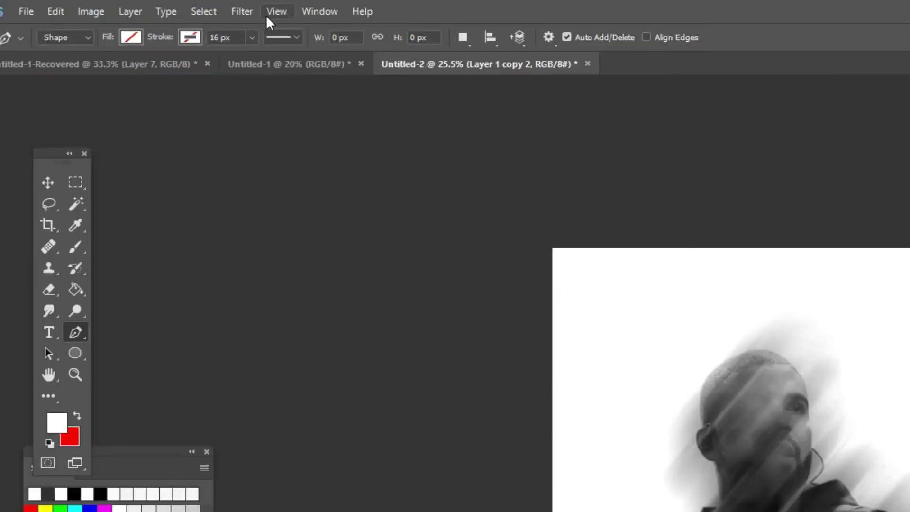
click(251, 10)
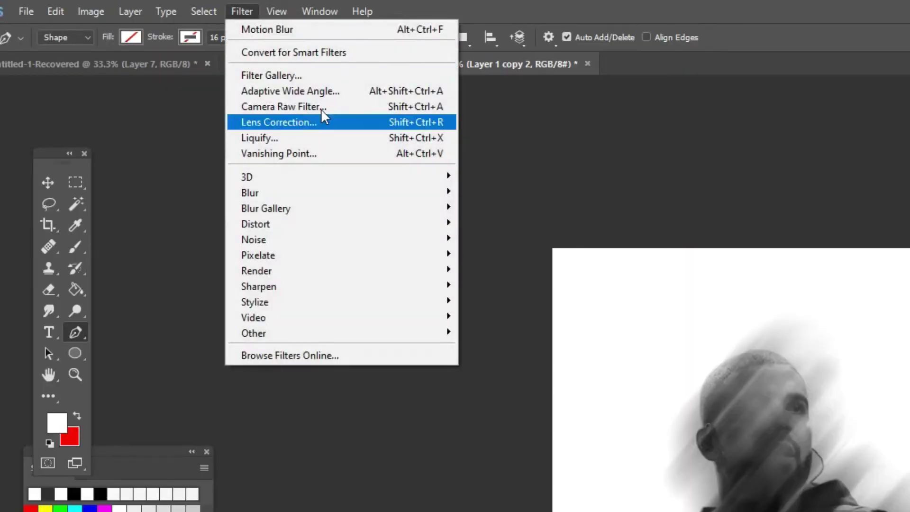
mouse_move(372, 193)
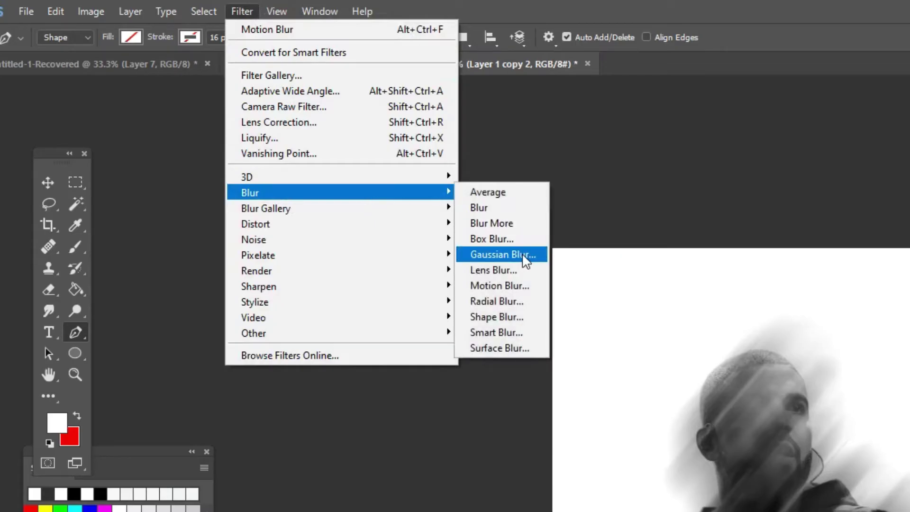
click(517, 285)
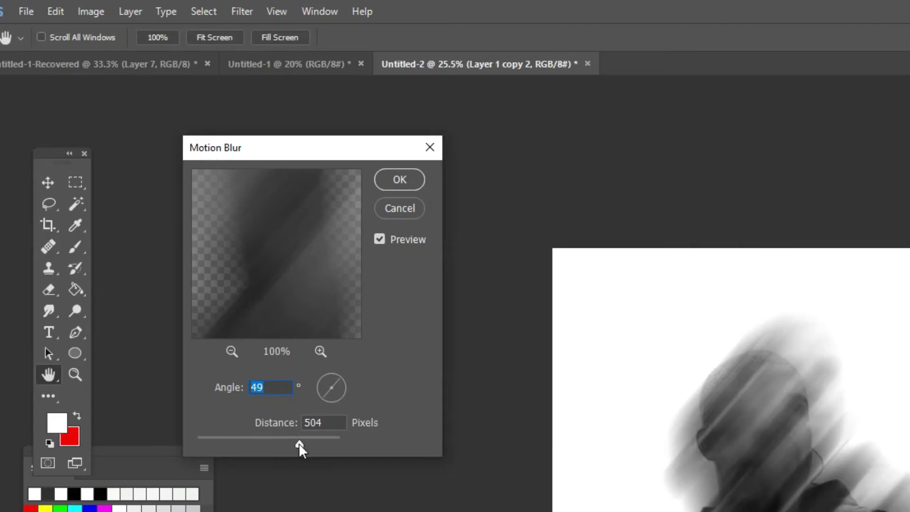
drag(298, 444, 286, 455)
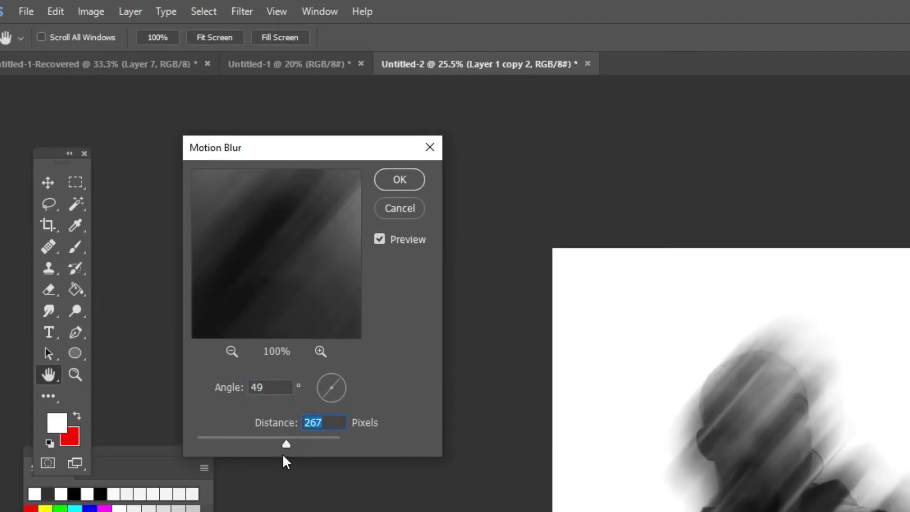
click(408, 185)
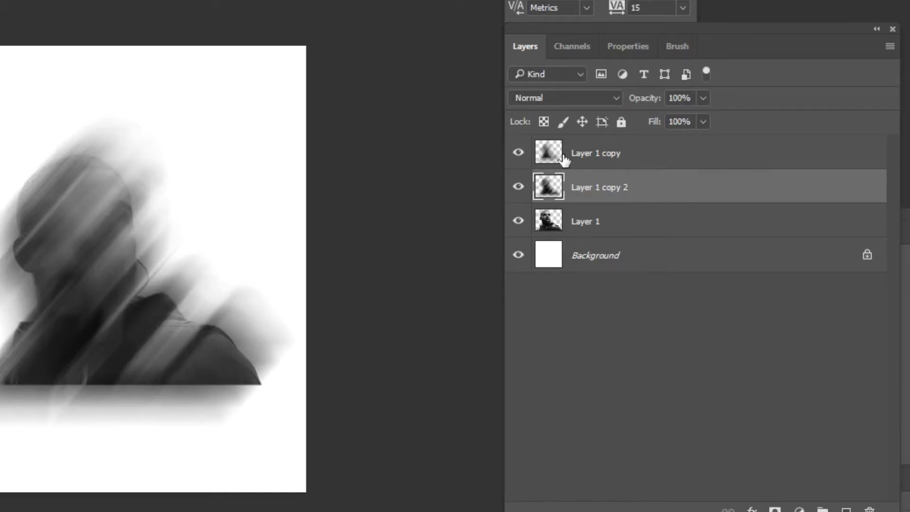
shift+click(623, 161)
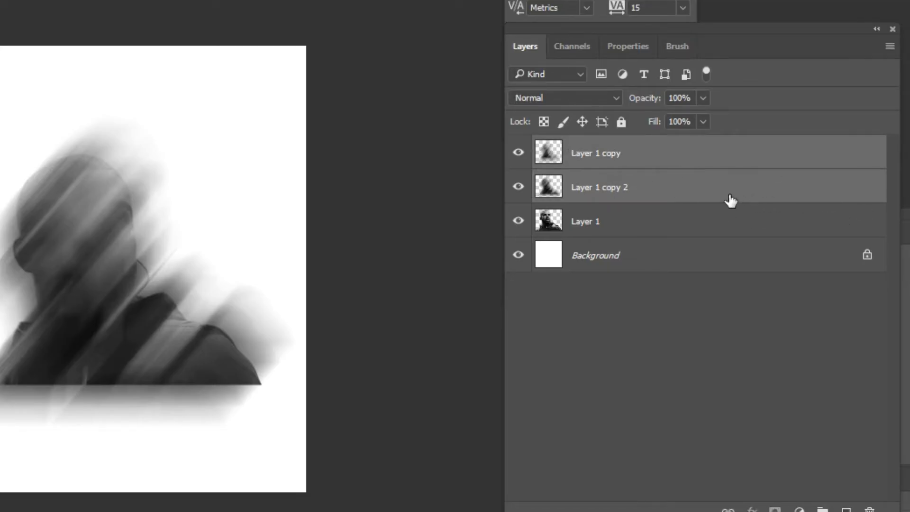
right_click(635, 186)
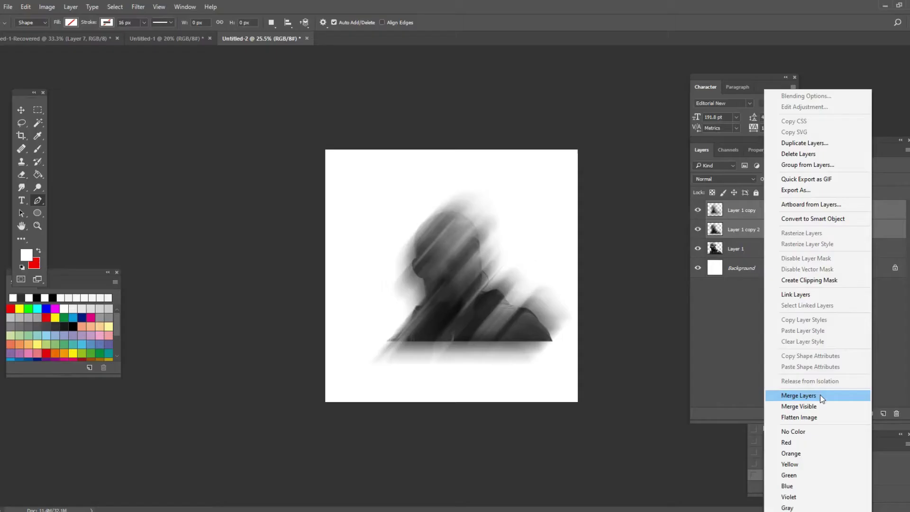
Merge the two blurred copies and move the sharp Layer 1 above the merged blur layer
click(822, 398)
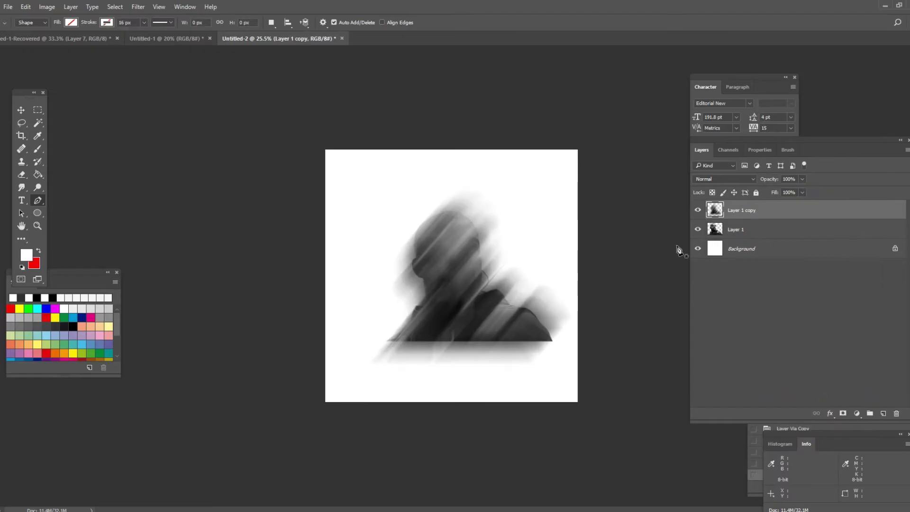
click(698, 230)
click(698, 210)
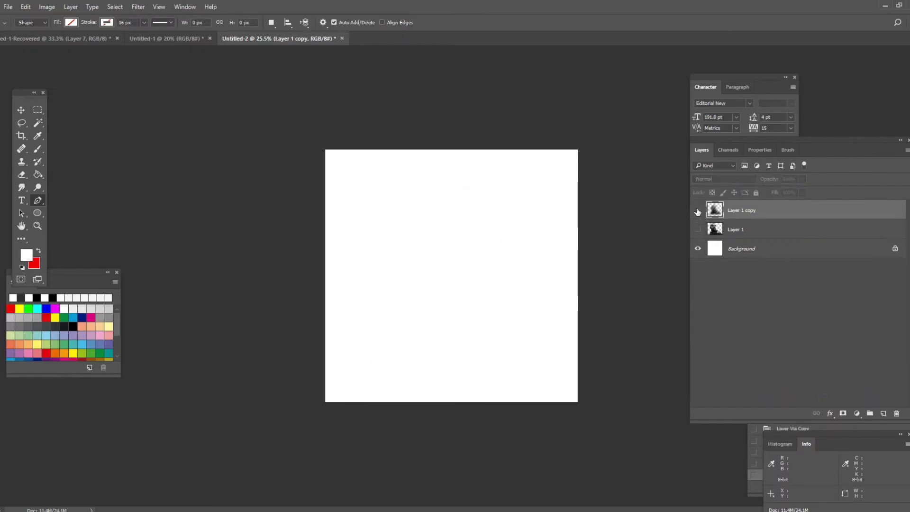
click(698, 210)
click(698, 230)
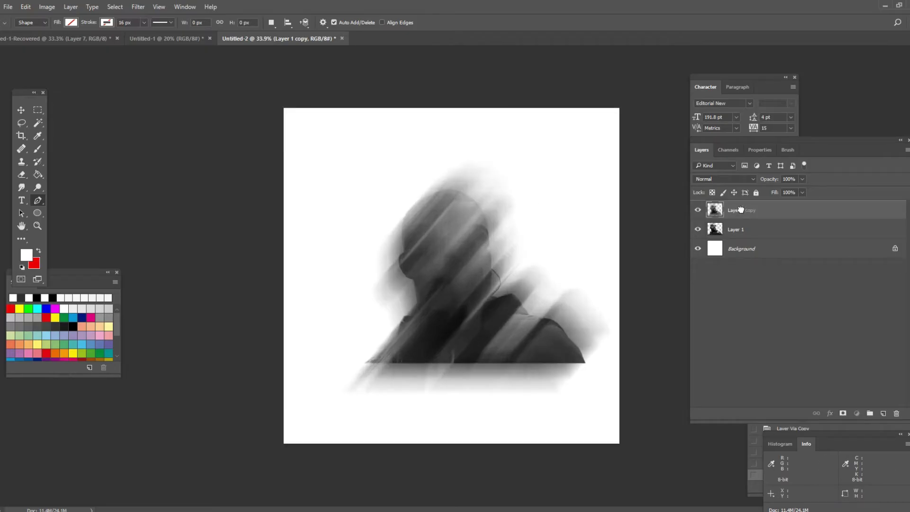
drag(735, 230, 735, 210)
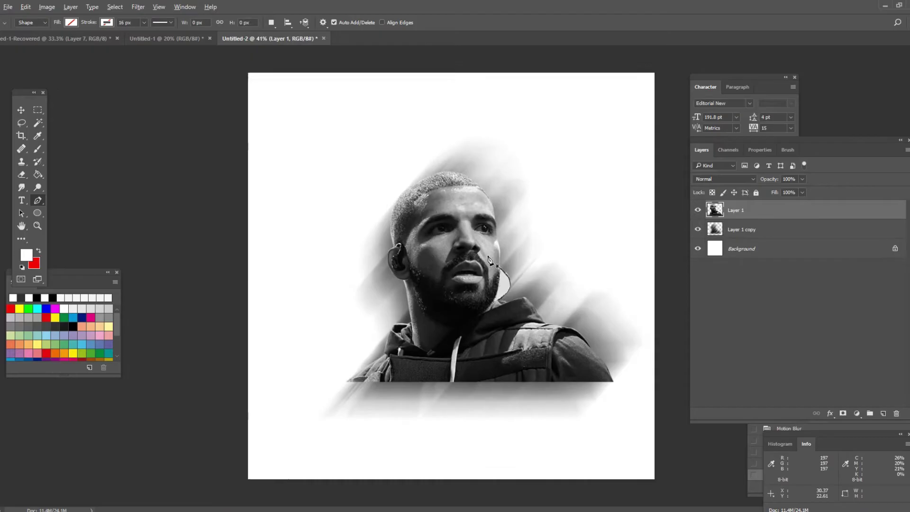
scroll(493, 259, up, 1)
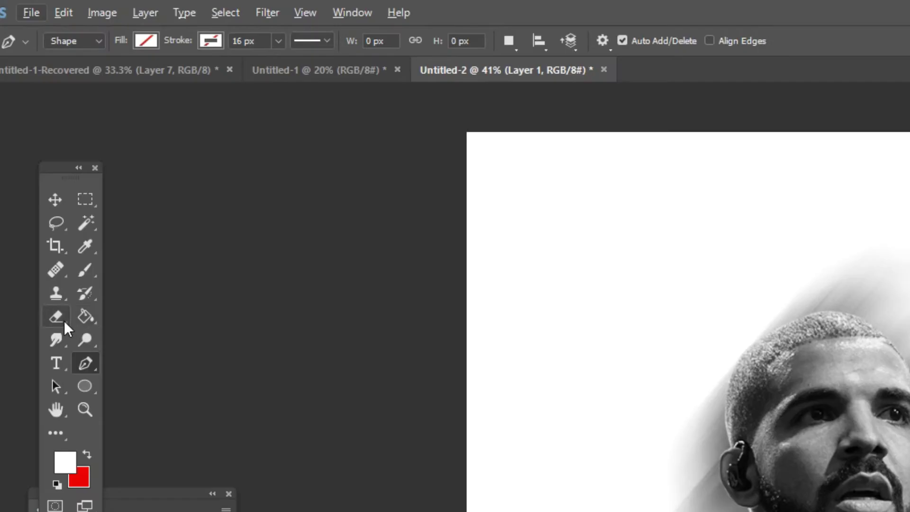
Set a soft 437 px eraser and erase around the ear, neck, shoulder and hair
click(56, 317)
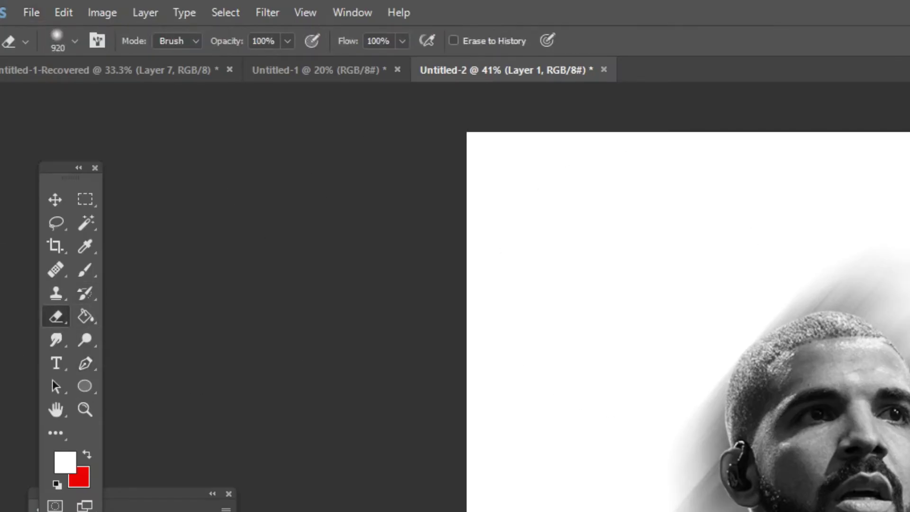
click(72, 44)
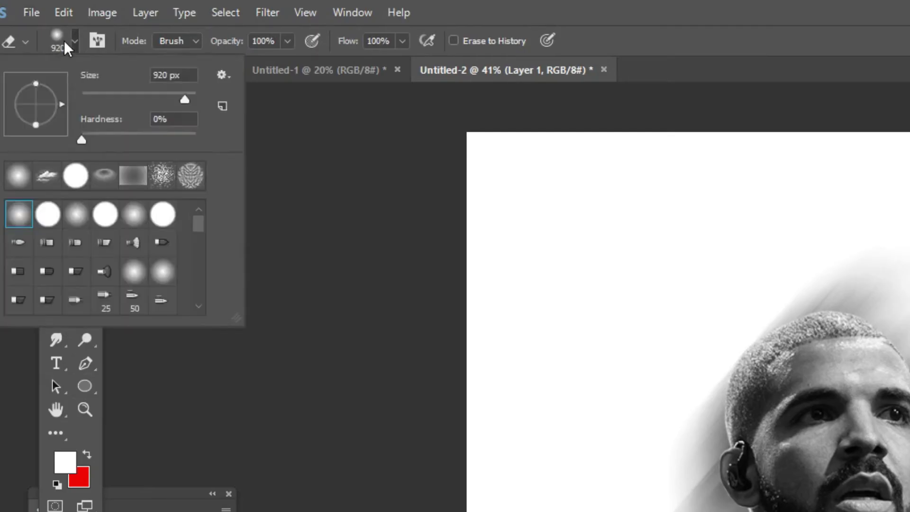
mouse_move(611, 439)
mouse_down()
mouse_move(610, 458)
mouse_move(592, 462)
mouse_up()
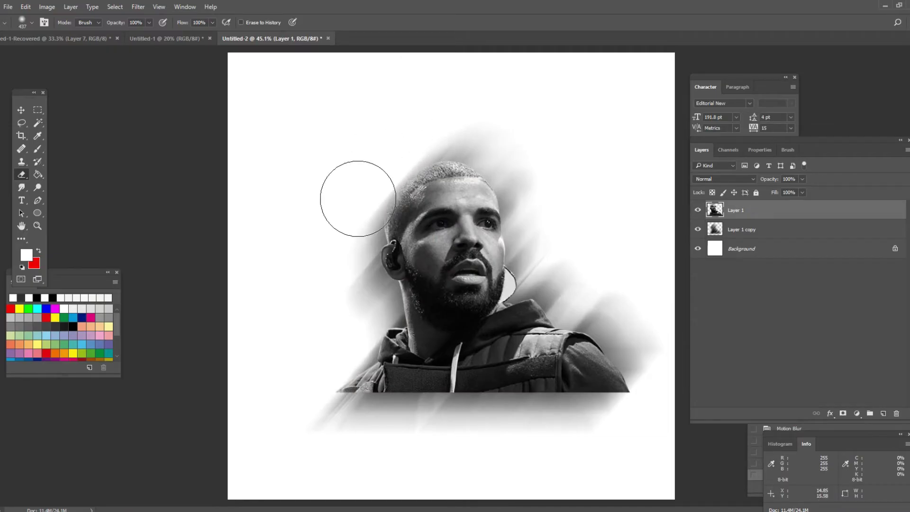
mouse_move(356, 198)
mouse_down()
mouse_move(351, 219)
mouse_move(353, 179)
mouse_move(387, 150)
mouse_move(341, 354)
mouse_up()
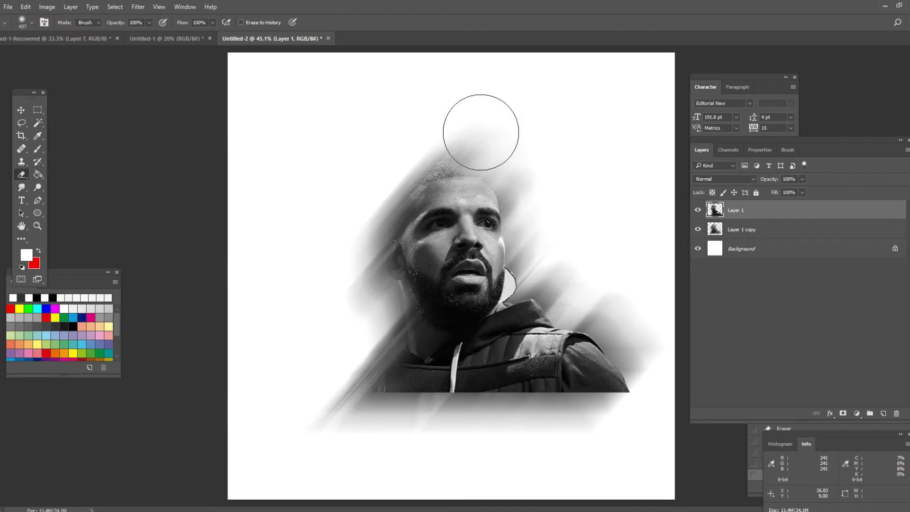
mouse_move(479, 128)
mouse_down()
mouse_move(520, 171)
mouse_move(550, 237)
mouse_up()
Shrink the eraser to 69 px and fade the right shoulder, beard and neck into the streaks
key(bracketleft)
key(bracketleft)
drag(595, 323, 588, 313)
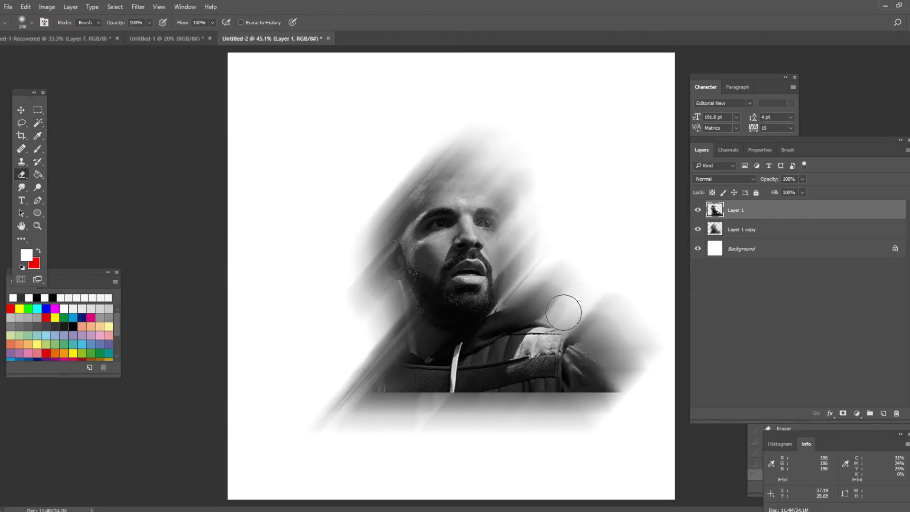
scroll(595, 319, down, 1)
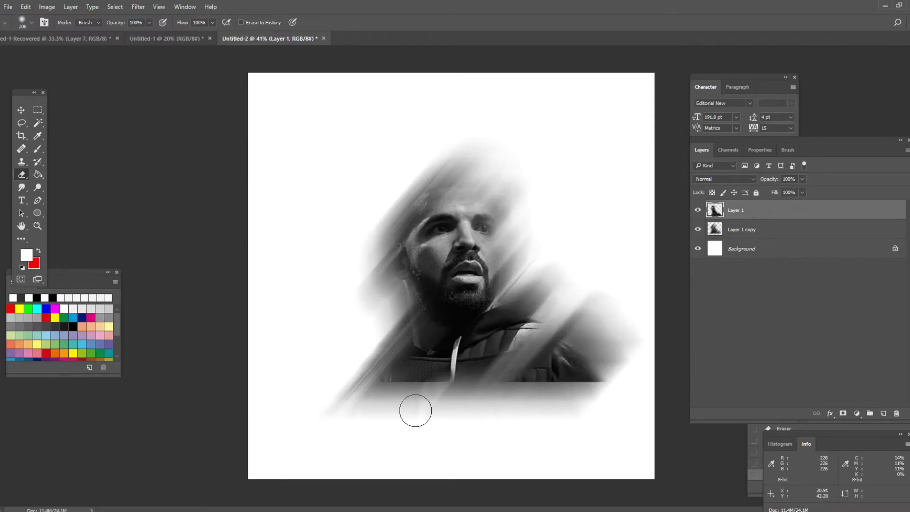
drag(487, 327, 475, 331)
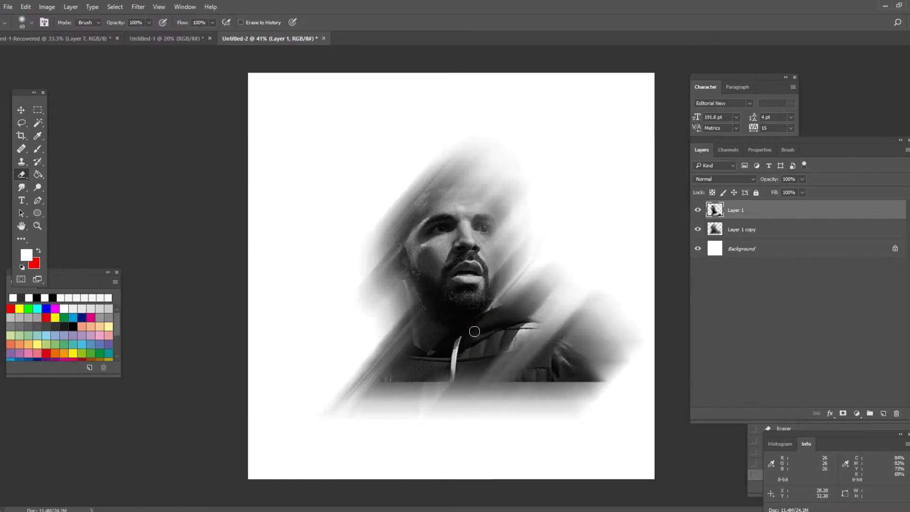
drag(487, 276, 446, 325)
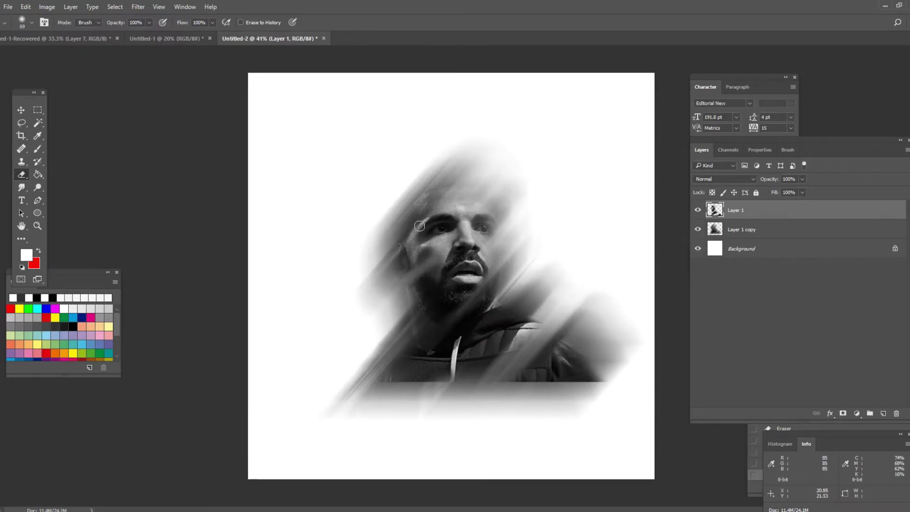
scroll(549, 228, down, 2)
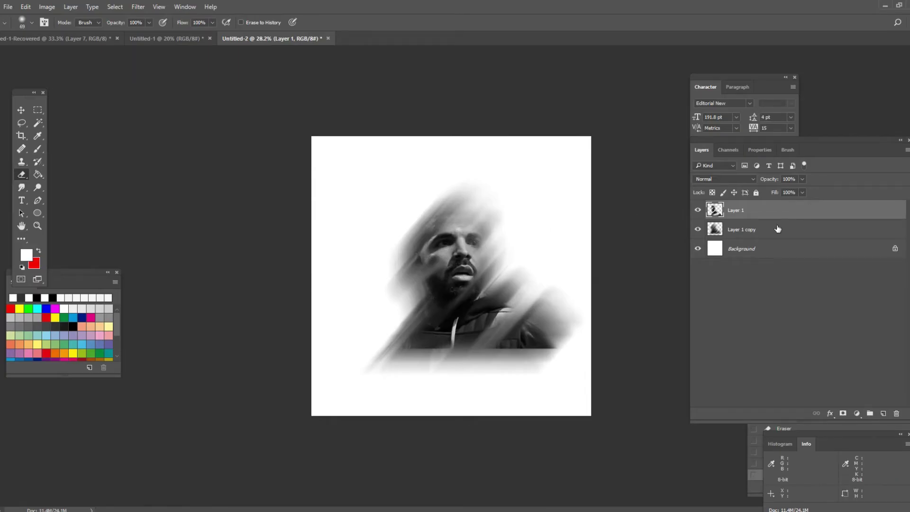
Merge Layer 1 and Layer 1 copy into a single Layer 1
shift+click(753, 230)
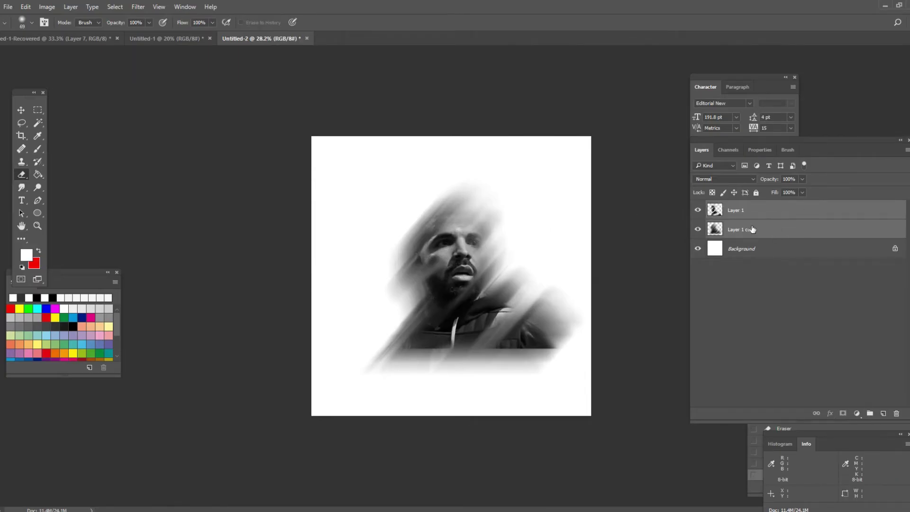
right_click(779, 231)
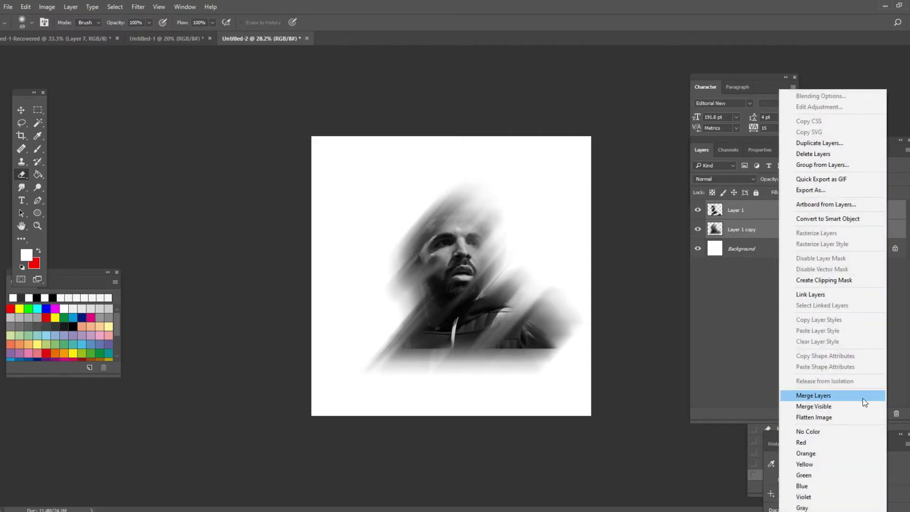
click(863, 398)
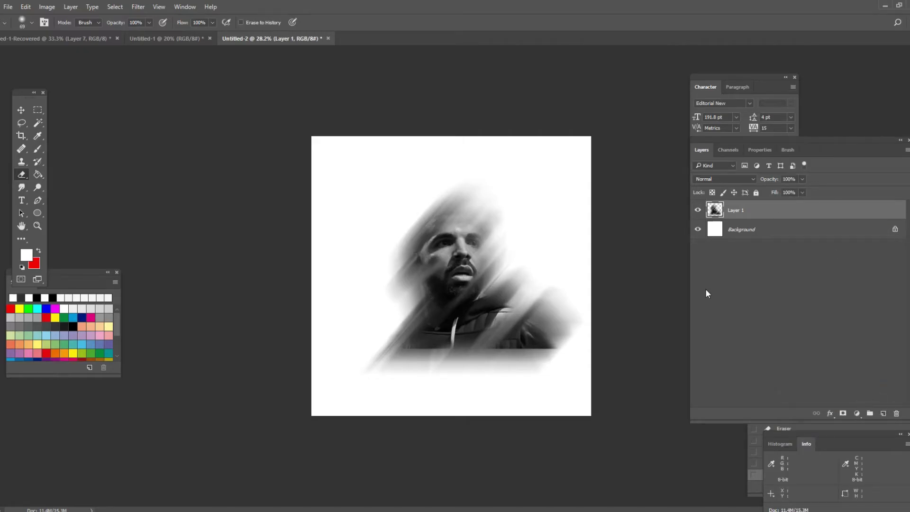
Scale the merged portrait to about 171% and recentre it on the canvas
key(ctrl+t)
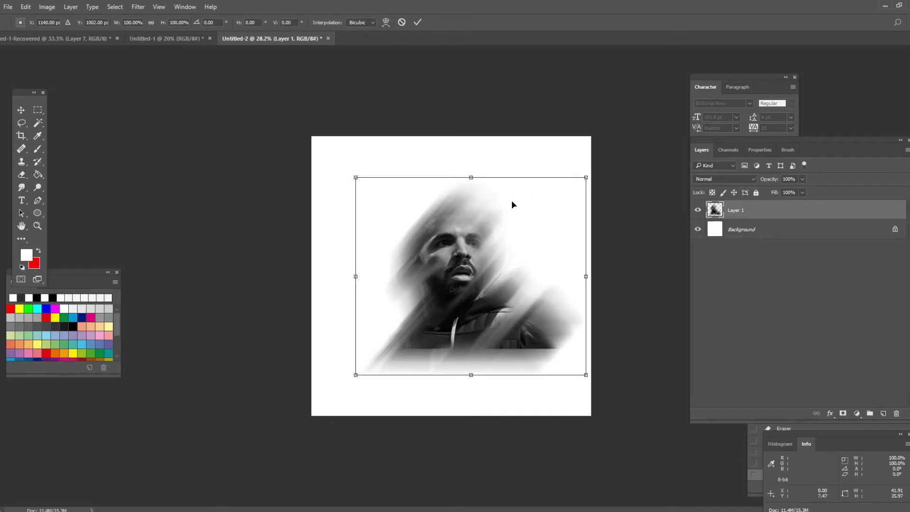
drag(586, 177, 749, 42)
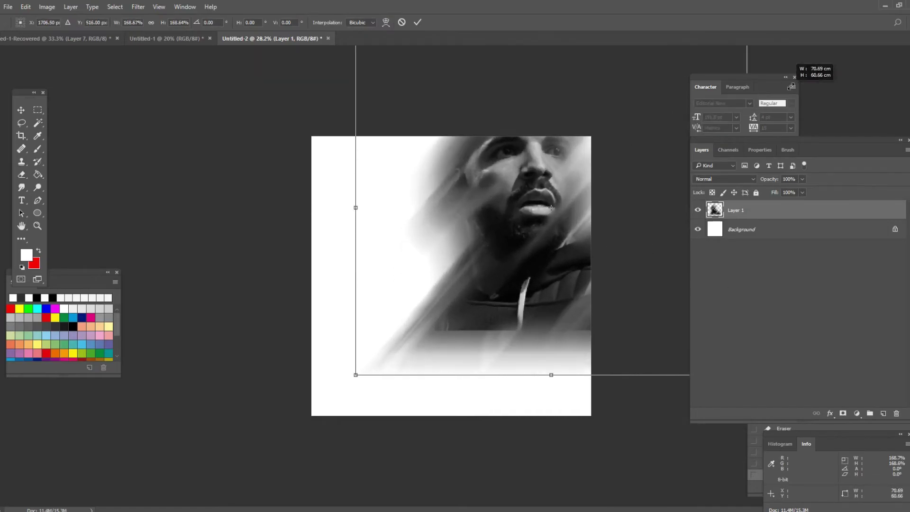
drag(621, 180, 542, 258)
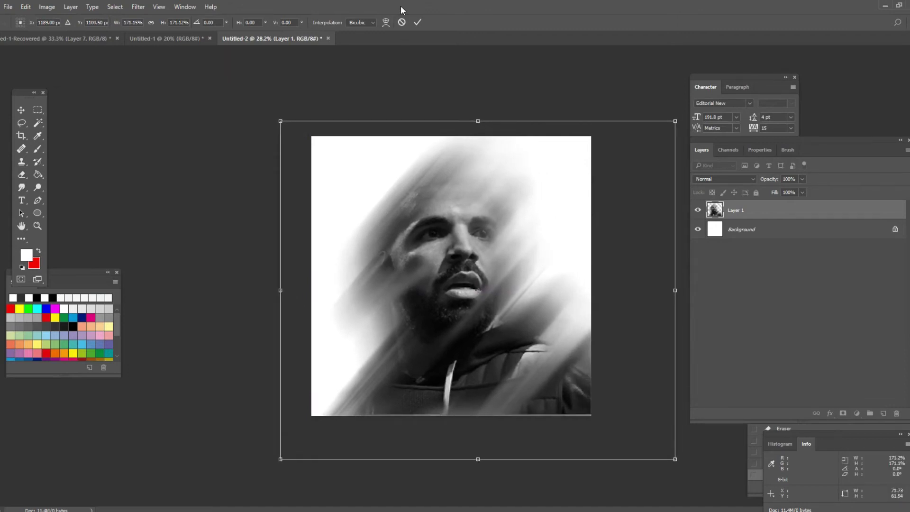
click(418, 22)
key(e)
key(ctrl+plus)
key(ctrl+plus)
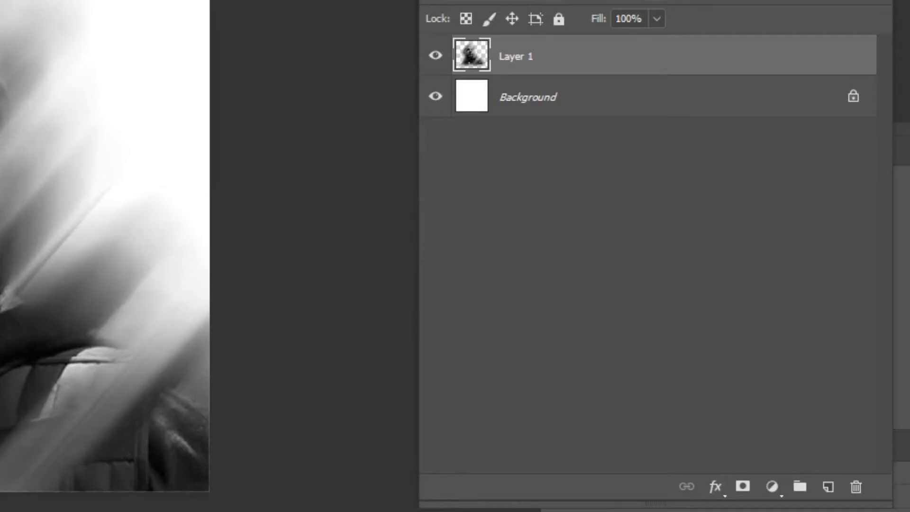
Add a Gradient Map adjustment layer and rearrange its stops with white at the right end
click(772, 487)
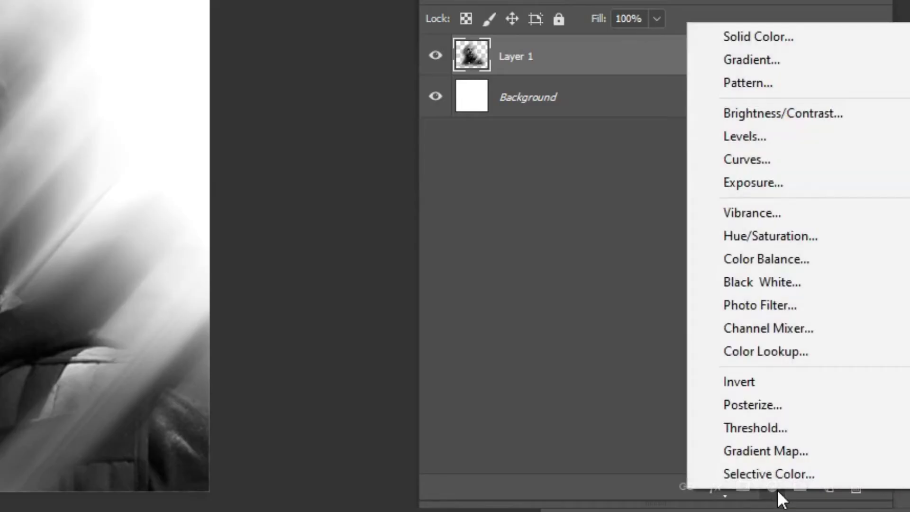
click(773, 449)
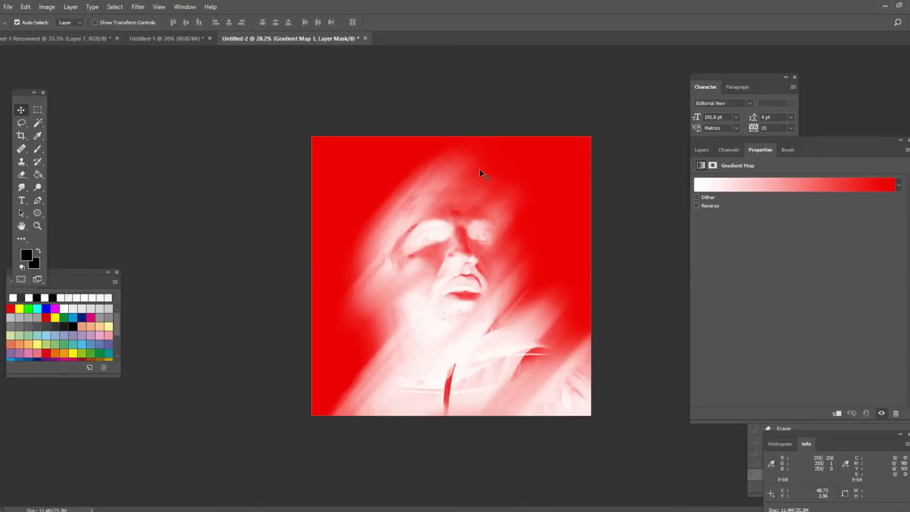
click(817, 191)
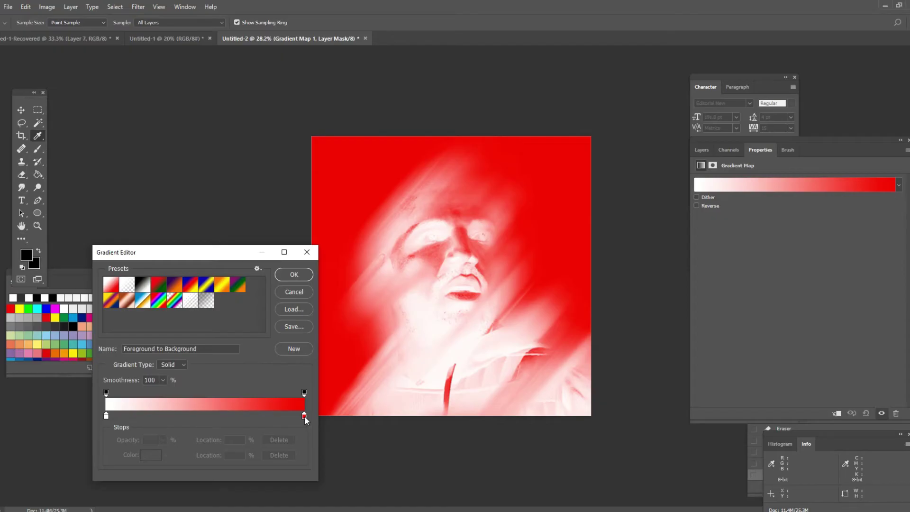
drag(304, 416, 172, 416)
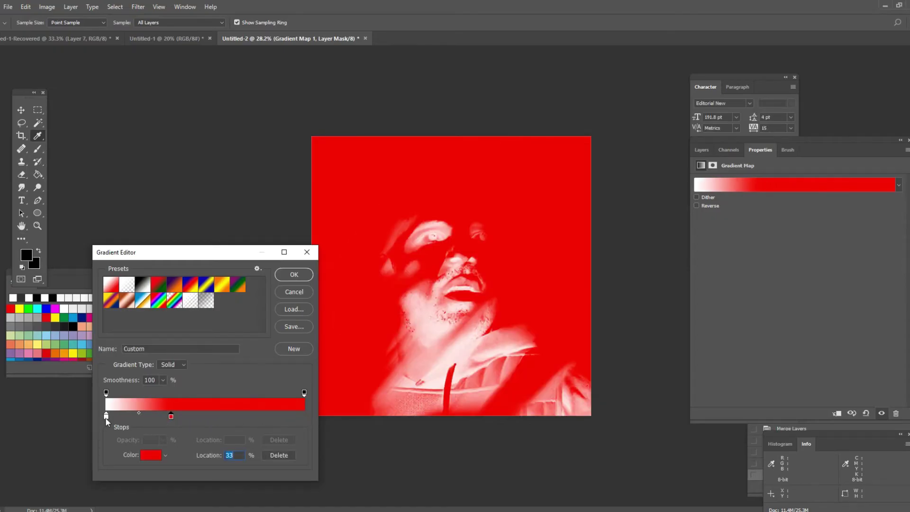
drag(106, 416, 305, 416)
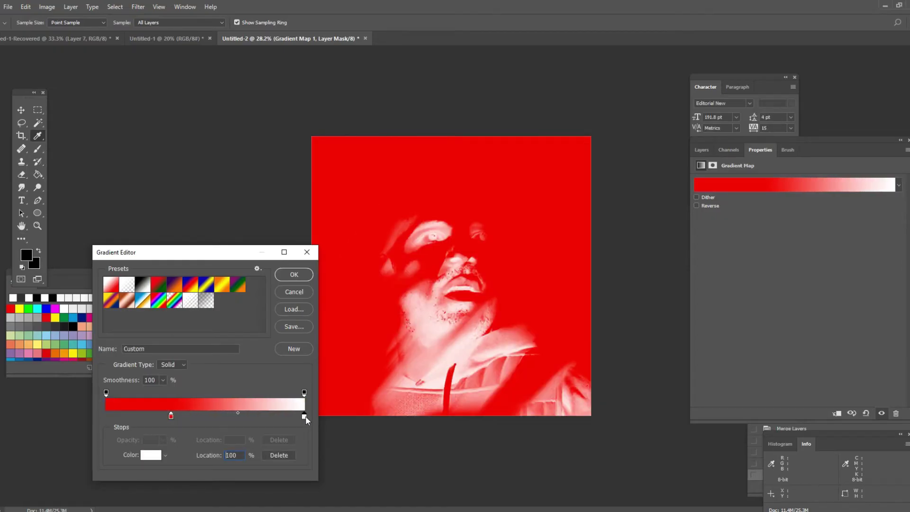
drag(171, 417, 111, 422)
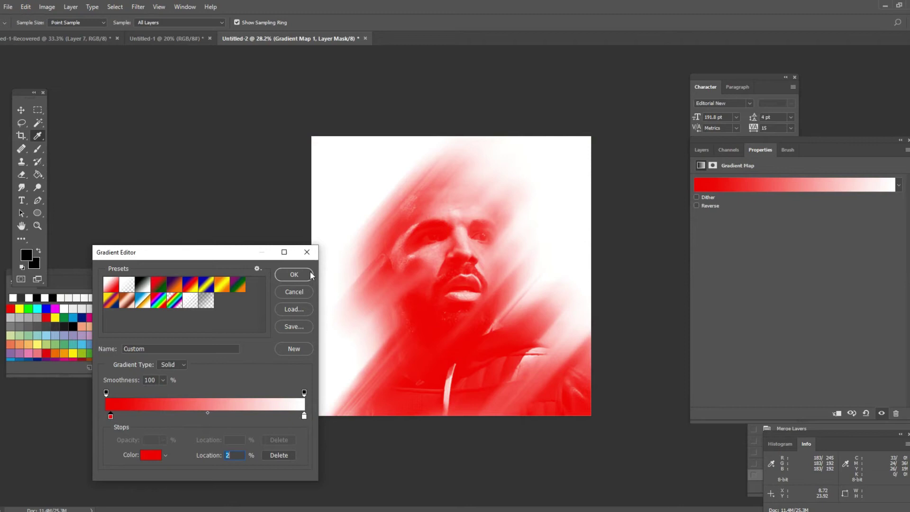
Set the left gradient stop to dark blue #315471 and accept the blue-to-white gradient
click(150, 455)
drag(170, 259, 172, 261)
drag(107, 247, 98, 270)
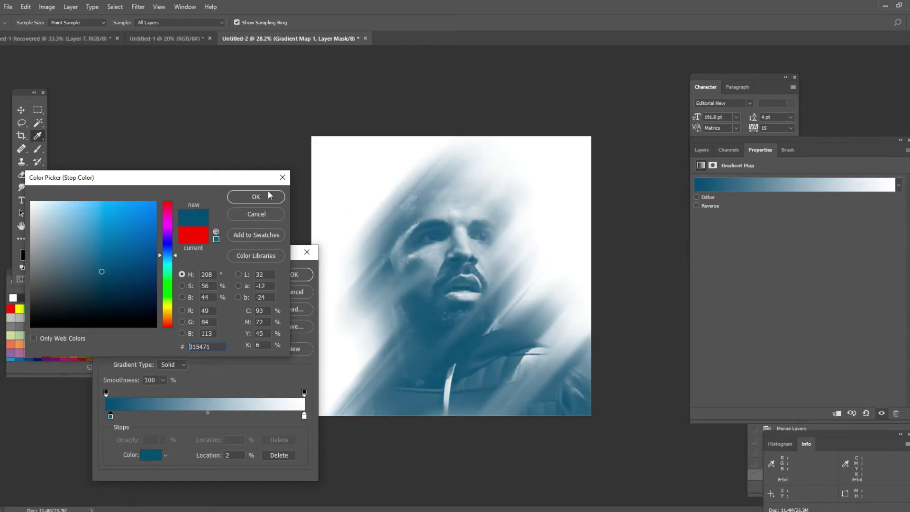
click(243, 198)
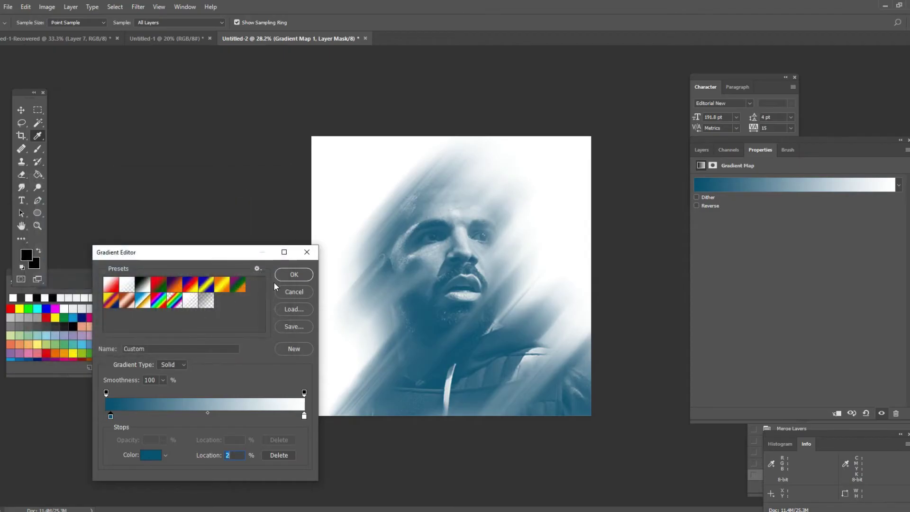
click(294, 275)
key(v)
key(F7)
scroll(602, 374, up, 1)
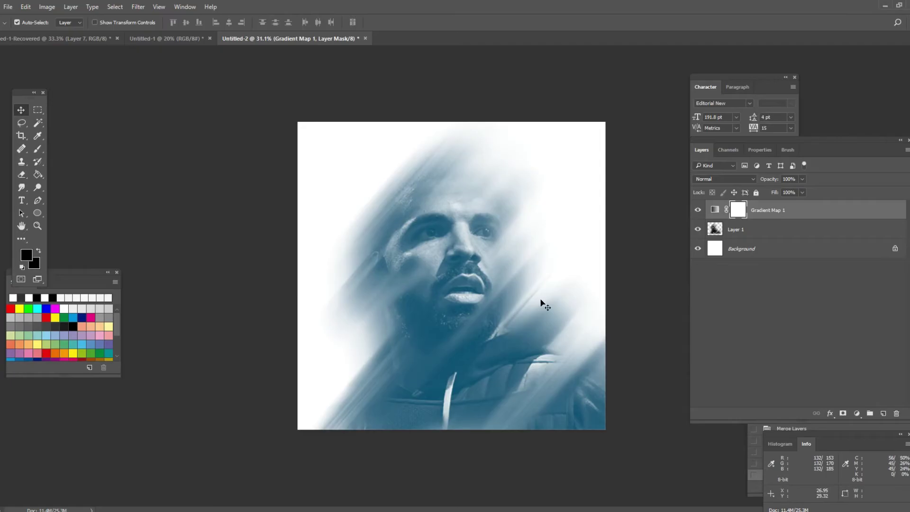
Apply Create Clipping Mask to Gradient Map 1 so it tints only Layer 1
right_click(788, 211)
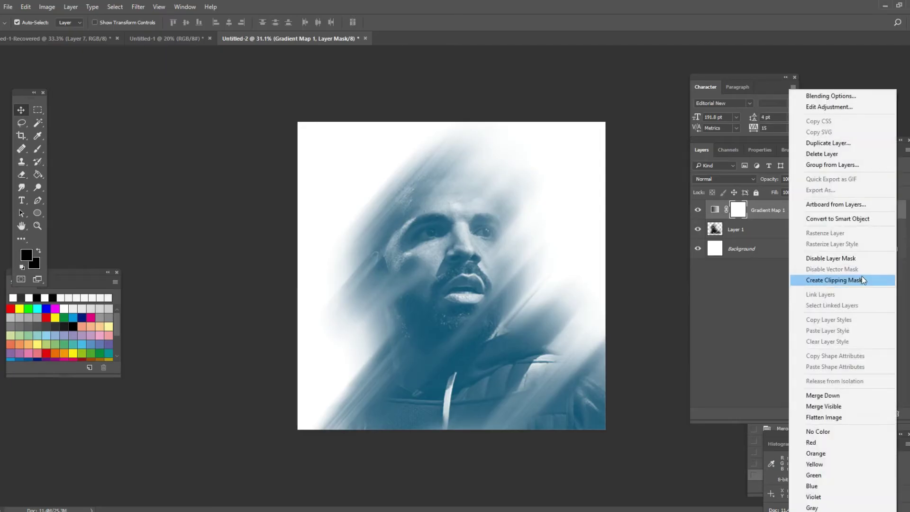
click(862, 280)
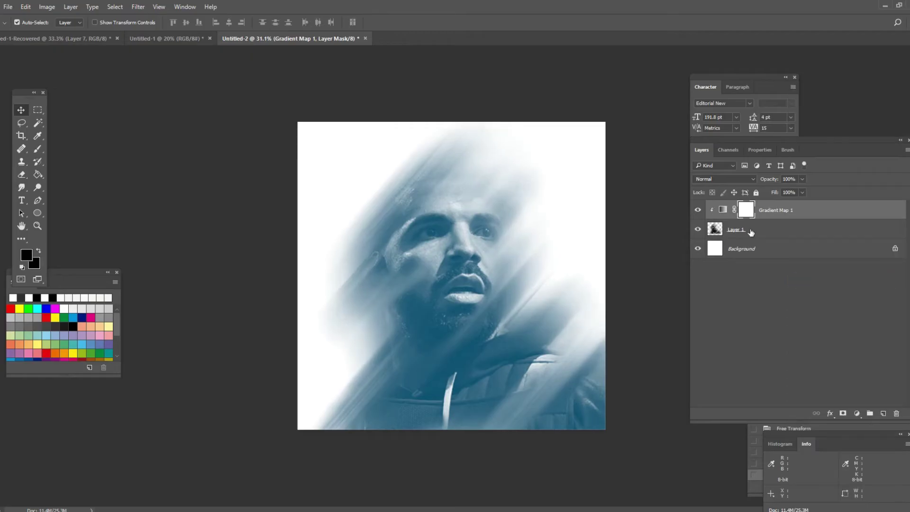
scroll(515, 313, up, 2)
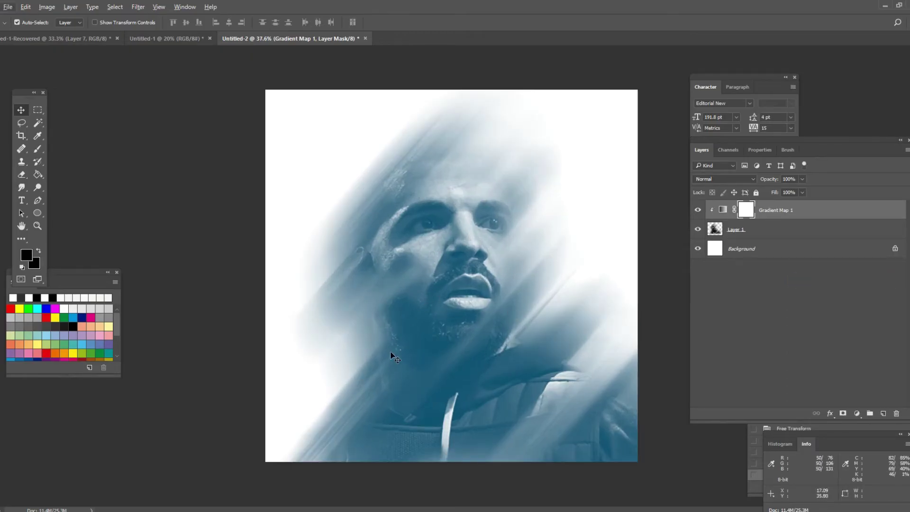
Place Dust Texture 2, scale it to cover the canvas, and move it under Gradient Map 1
click(650, 190)
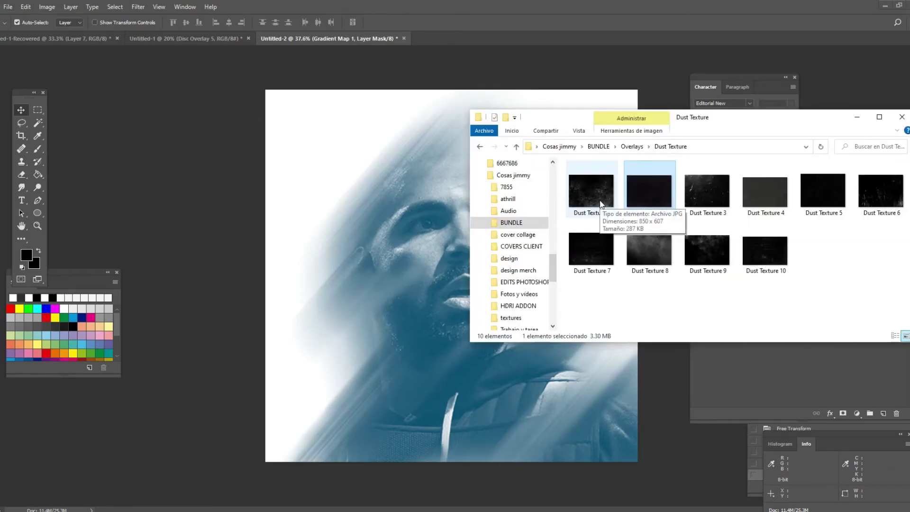
drag(601, 204, 288, 403)
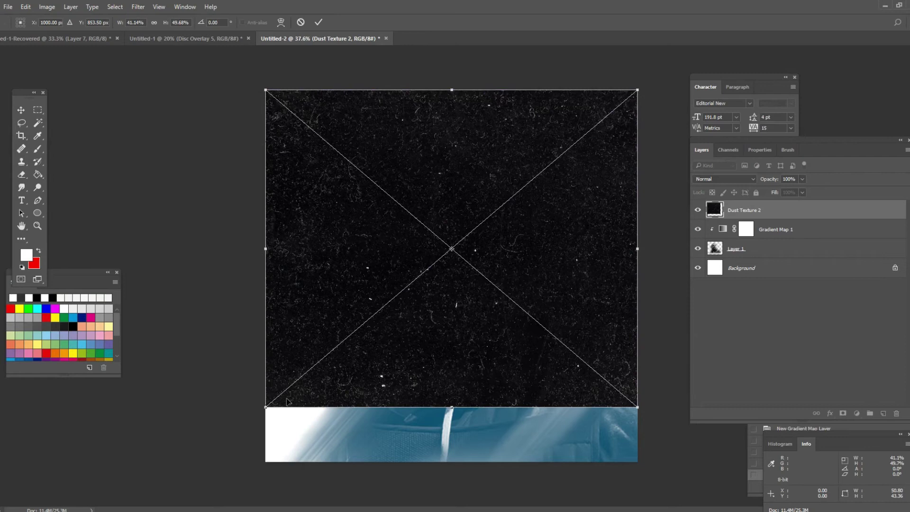
drag(634, 405, 652, 476)
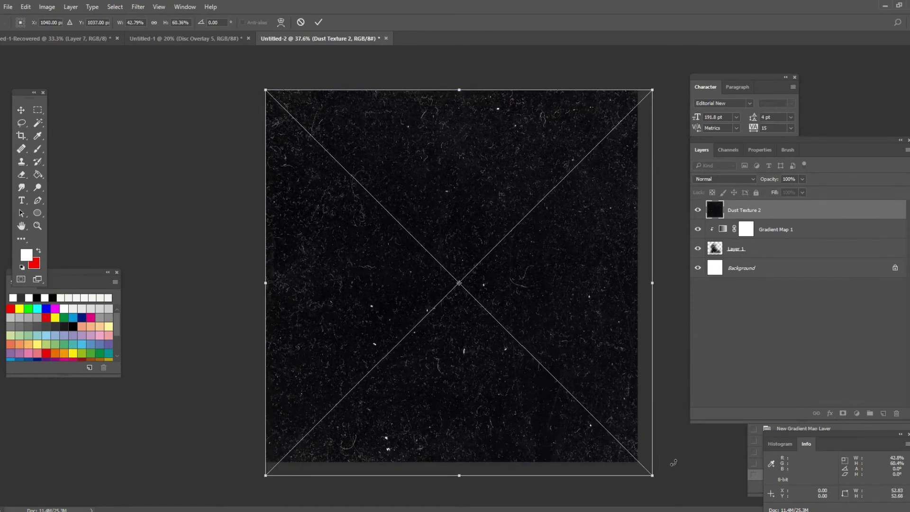
key(Return)
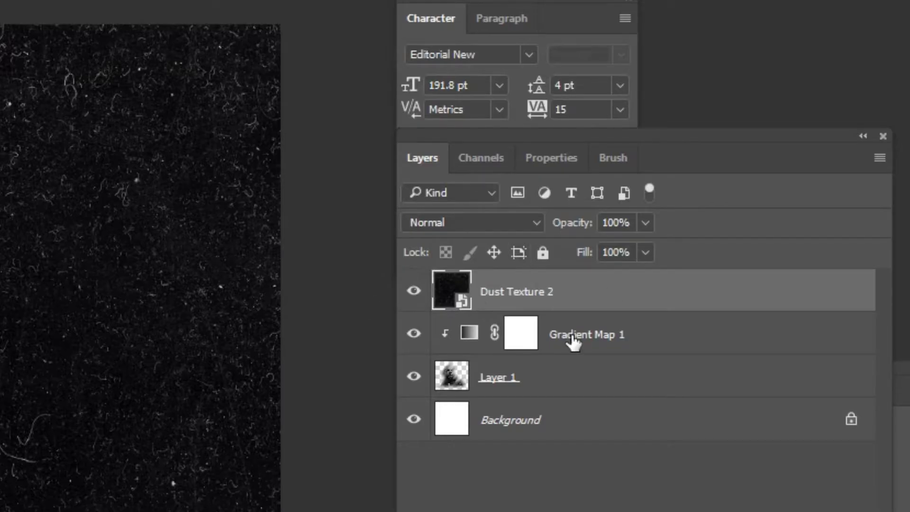
drag(569, 301, 535, 349)
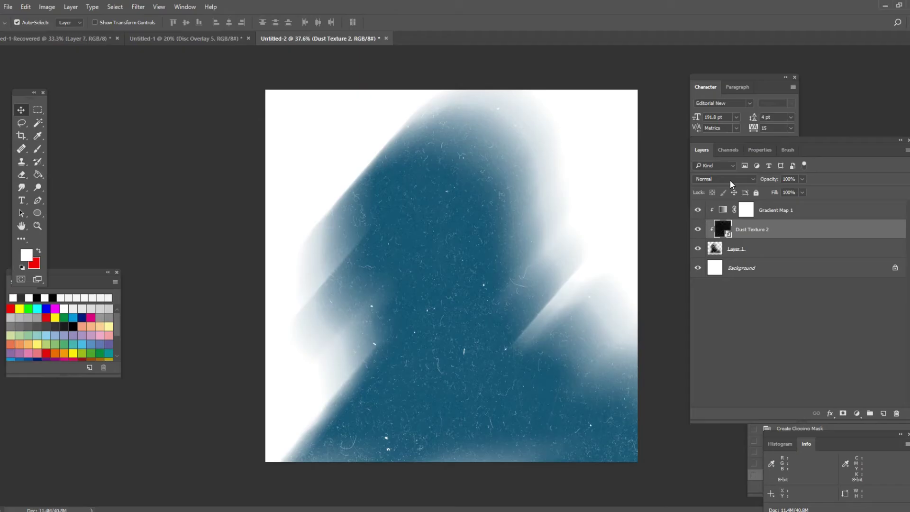
Blend the dust texture in Soft Light at 80% opacity
click(729, 180)
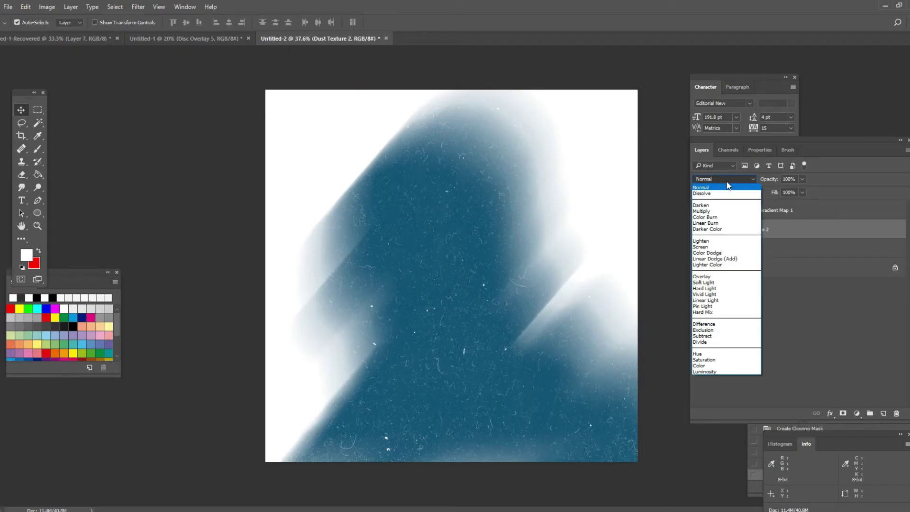
click(737, 282)
drag(772, 183, 764, 196)
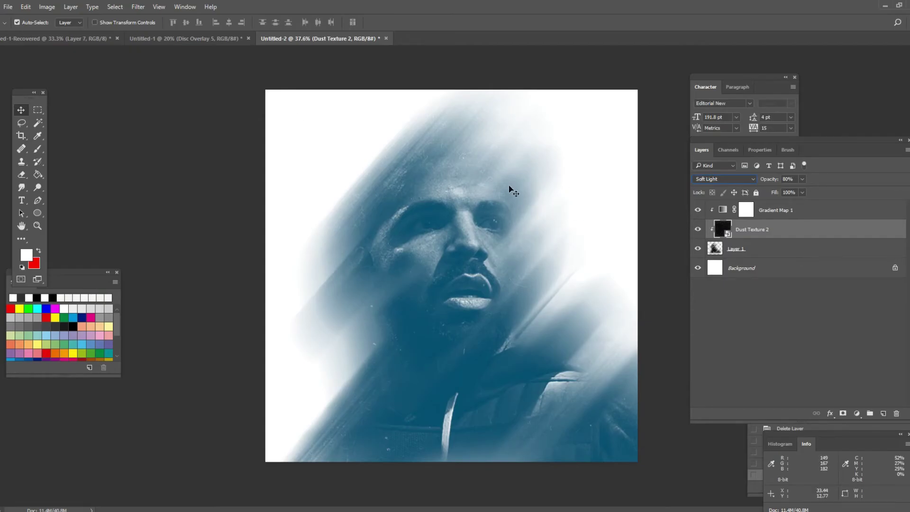
Add a Color Fill layer of pale blue #d3f1fd directly above the Background layer
click(835, 262)
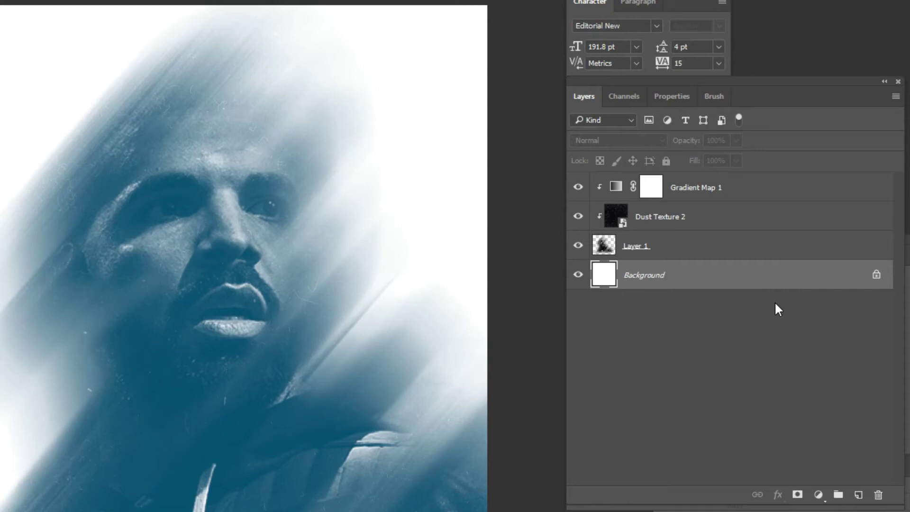
click(819, 495)
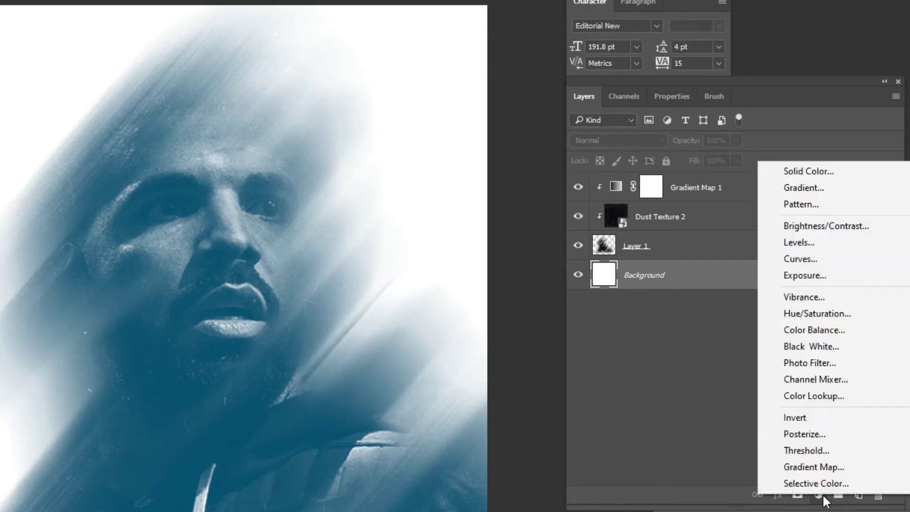
click(801, 171)
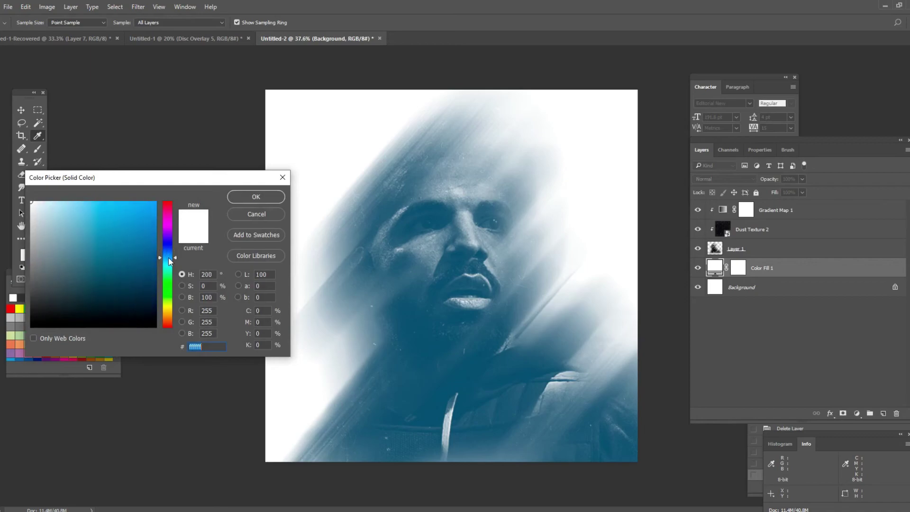
drag(170, 261, 170, 263)
click(53, 208)
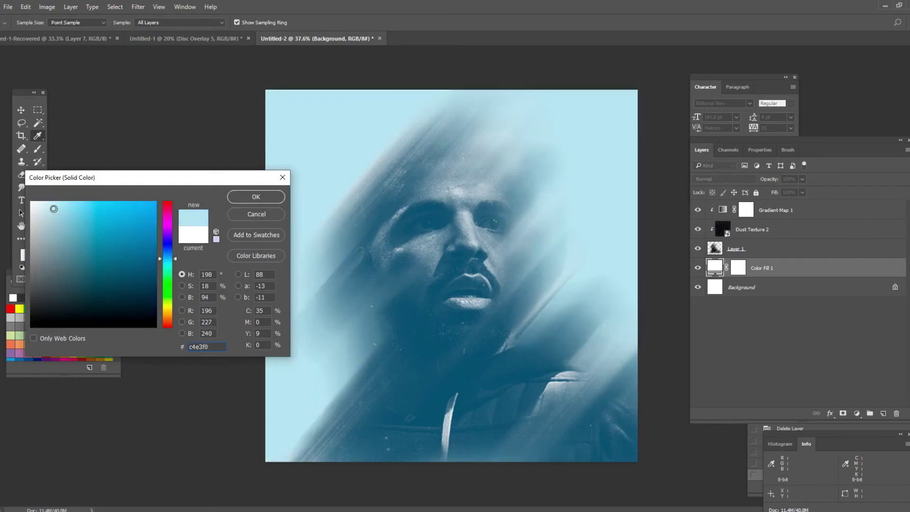
drag(53, 209, 51, 203)
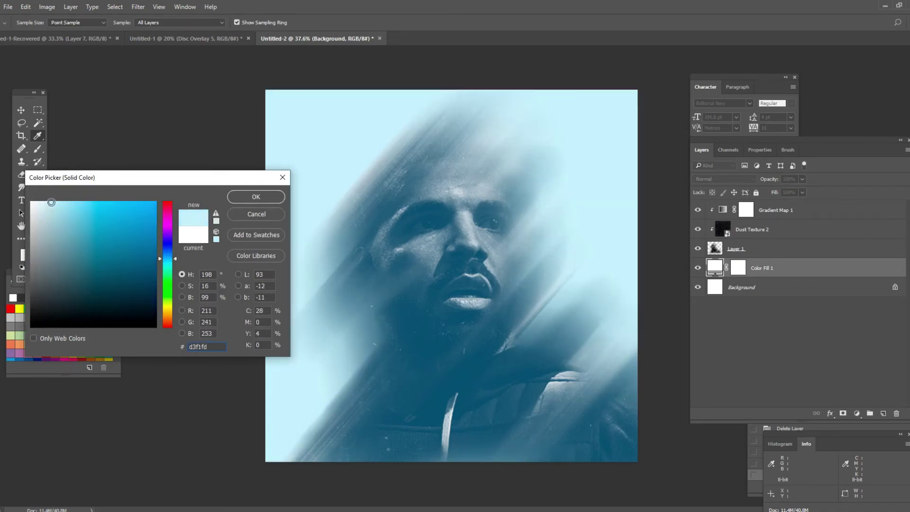
click(256, 197)
scroll(474, 251, down, 2)
scroll(500, 266, up, 1)
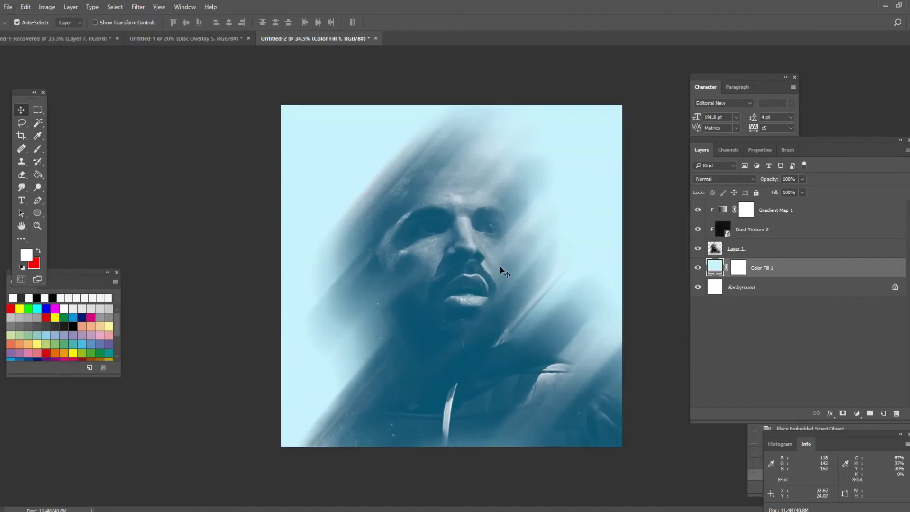
Add a Curves 1 layer above Gradient Map 1 and bend its RGB curve into an S shape
click(807, 213)
click(739, 213)
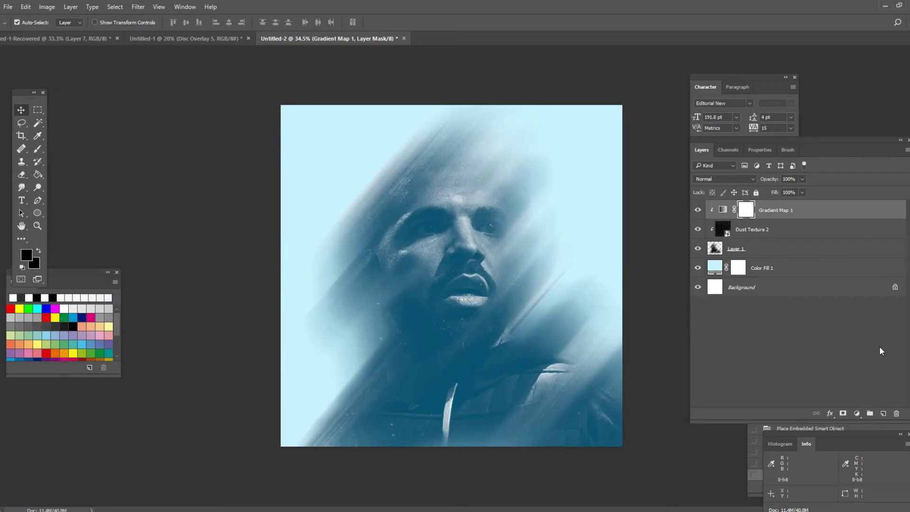
click(860, 414)
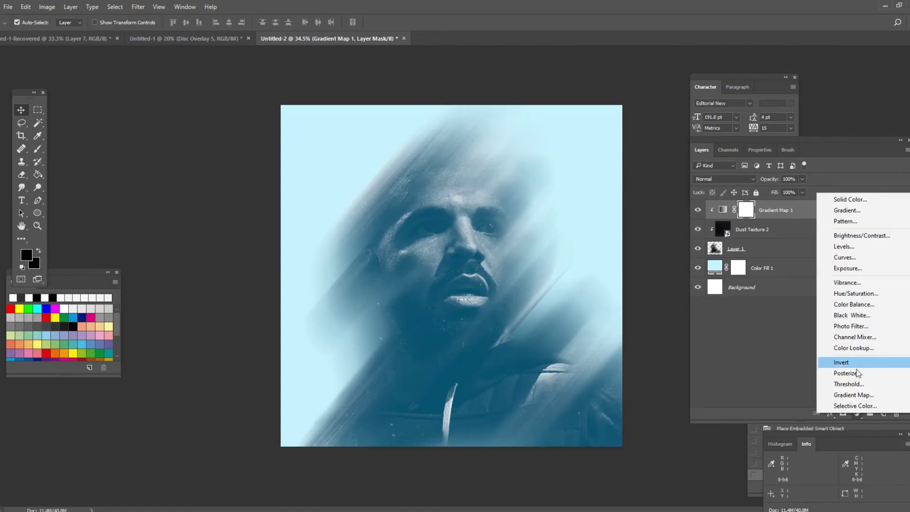
click(847, 260)
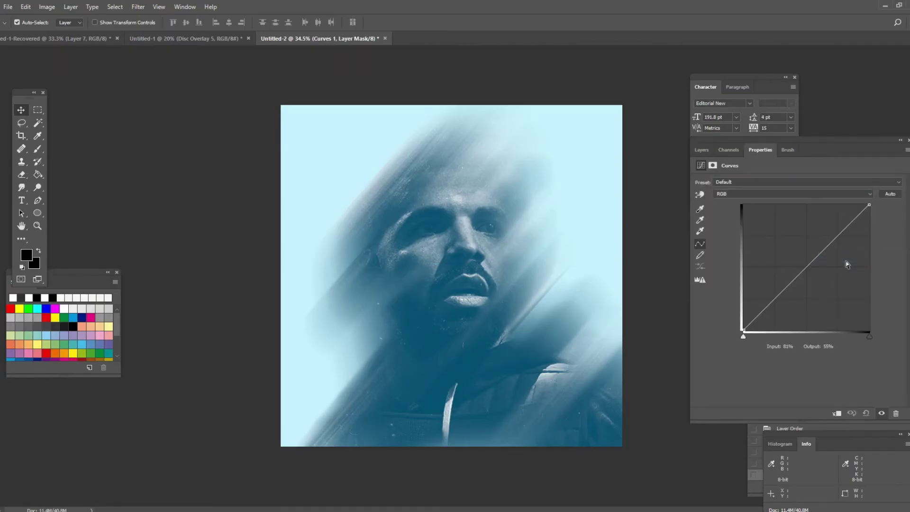
click(761, 312)
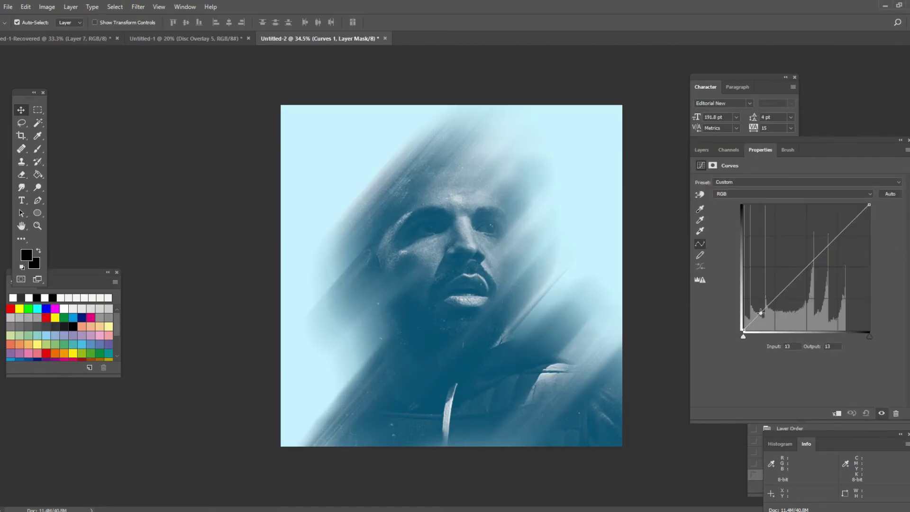
drag(761, 313, 766, 314)
mouse_move(847, 238)
mouse_down()
mouse_move(846, 228)
mouse_move(854, 266)
mouse_move(848, 227)
mouse_up()
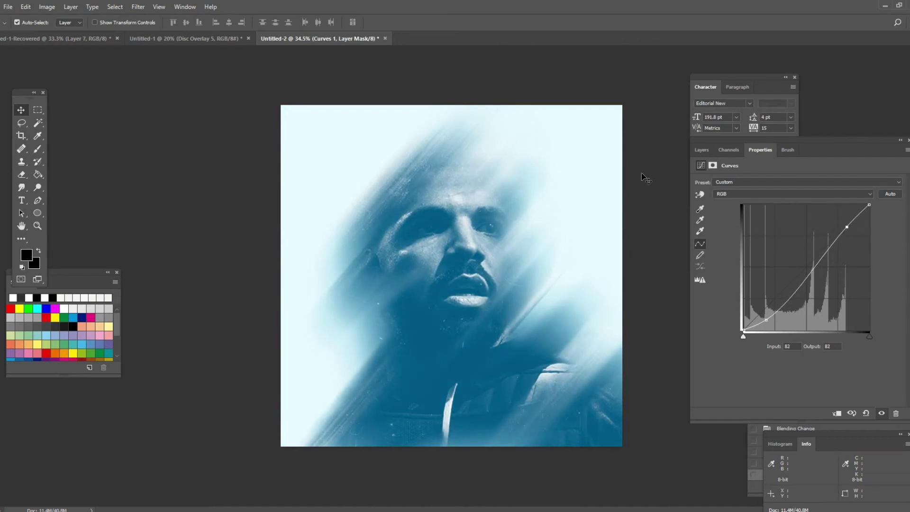
click(702, 150)
Add a Color Lookup layer using the Fuji REALA 500D Kodak 2393 LUT for a warm cream tone
key(ctrl+0)
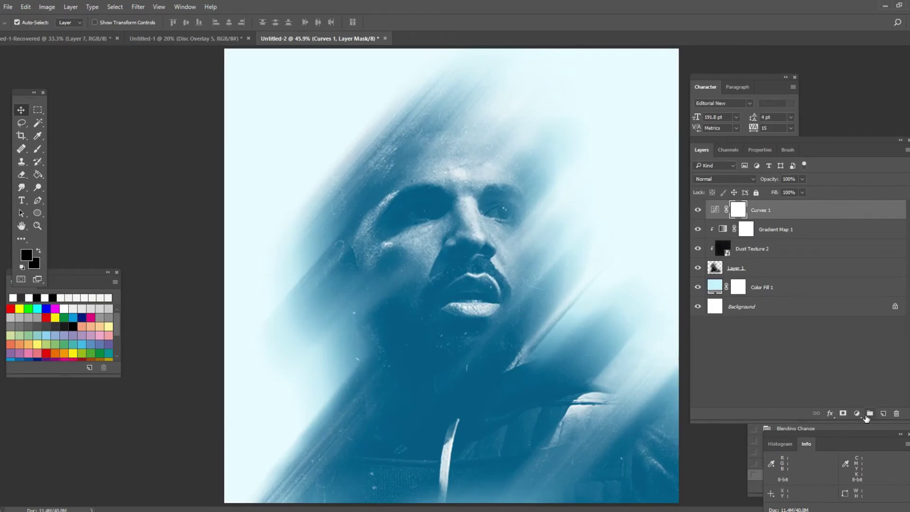
click(857, 413)
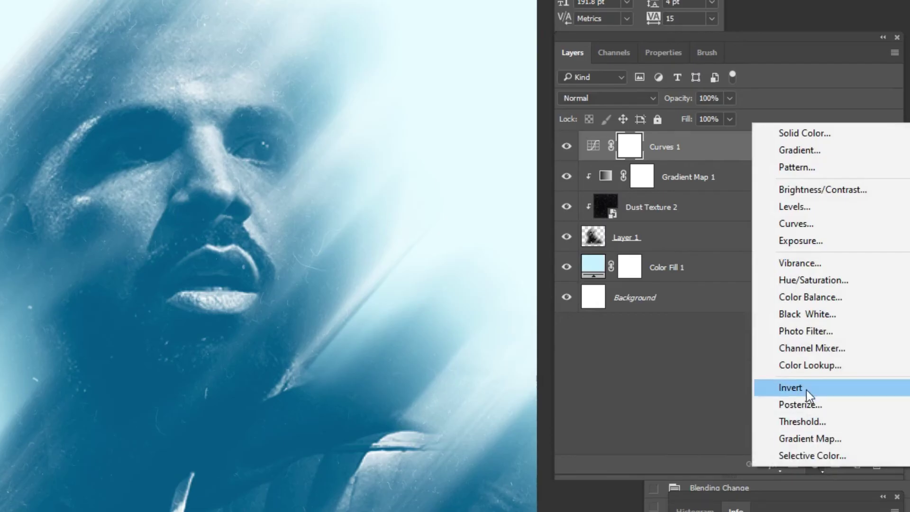
click(806, 368)
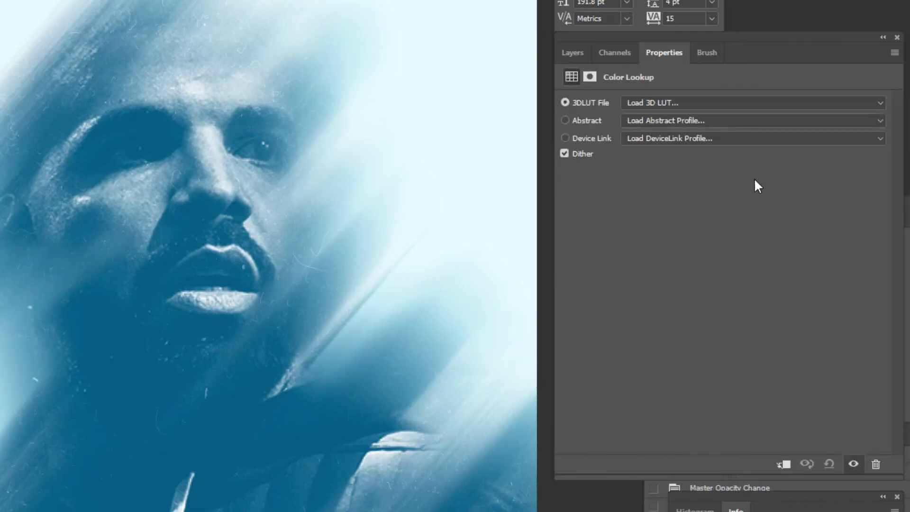
click(664, 102)
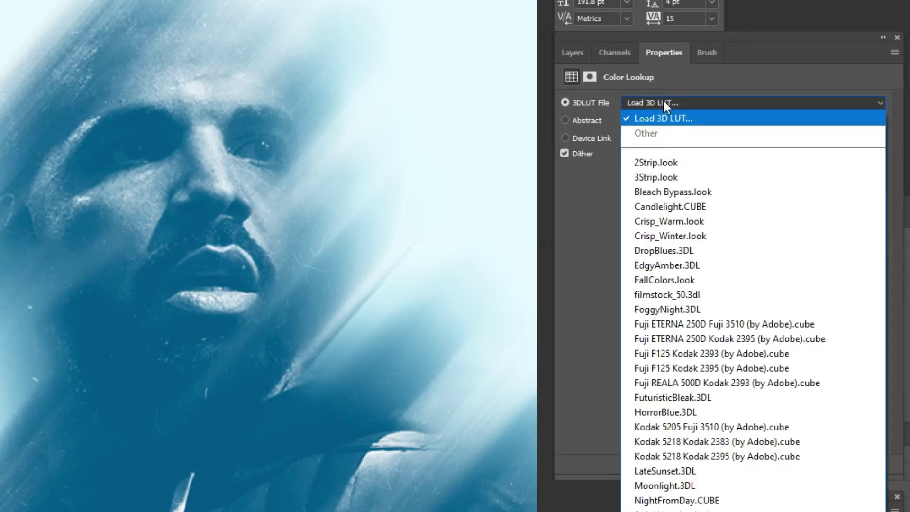
click(734, 383)
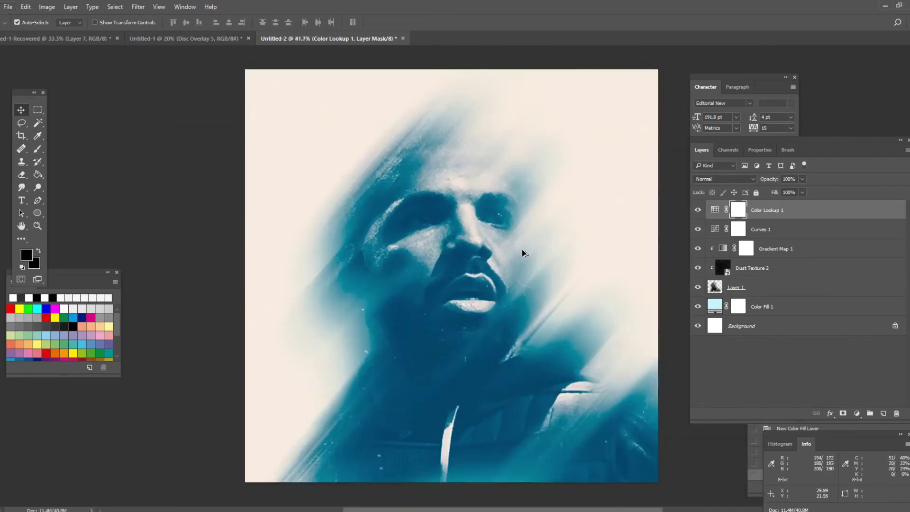
scroll(522, 249, down, 2)
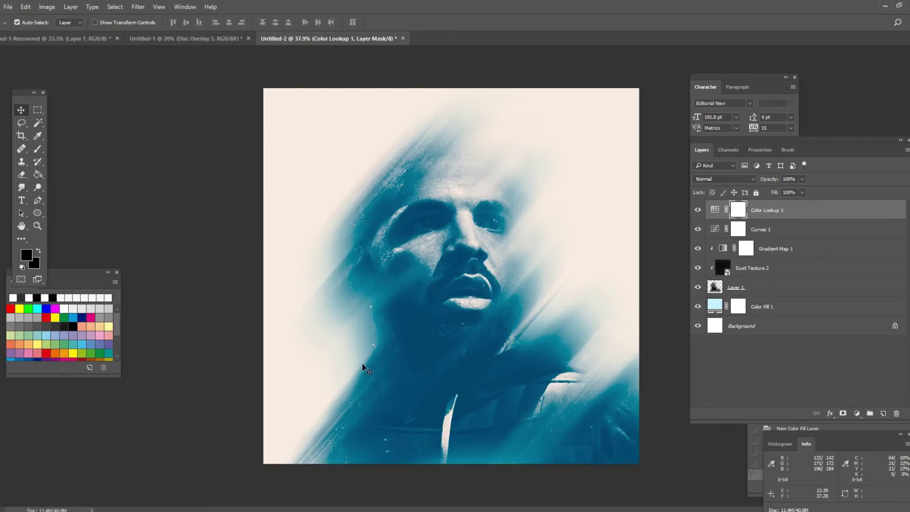
Type the title 'Drake' near the bottom centre of the cover and select its letters
key(t)
click(406, 423)
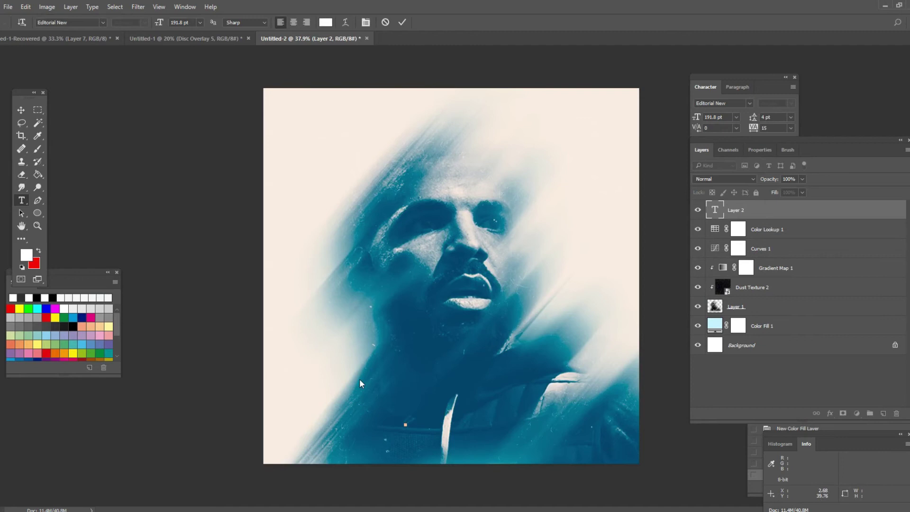
text(Dr)
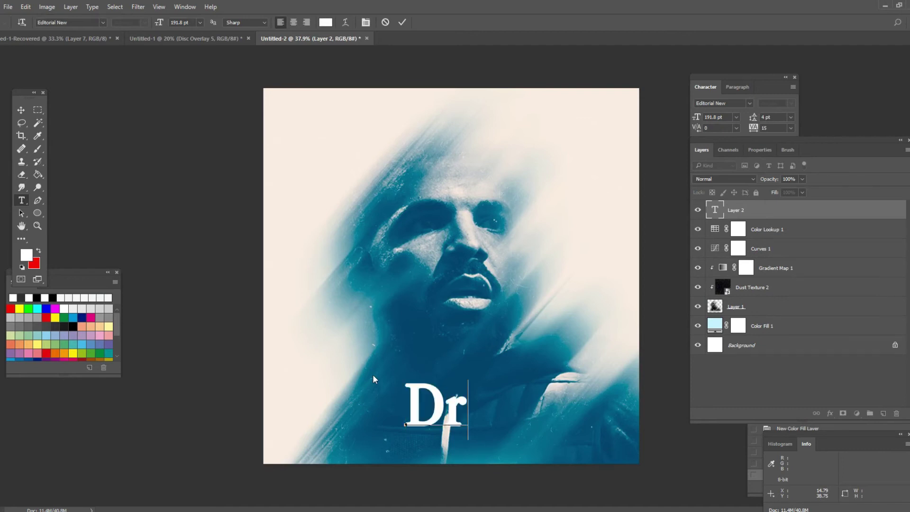
text(ake)
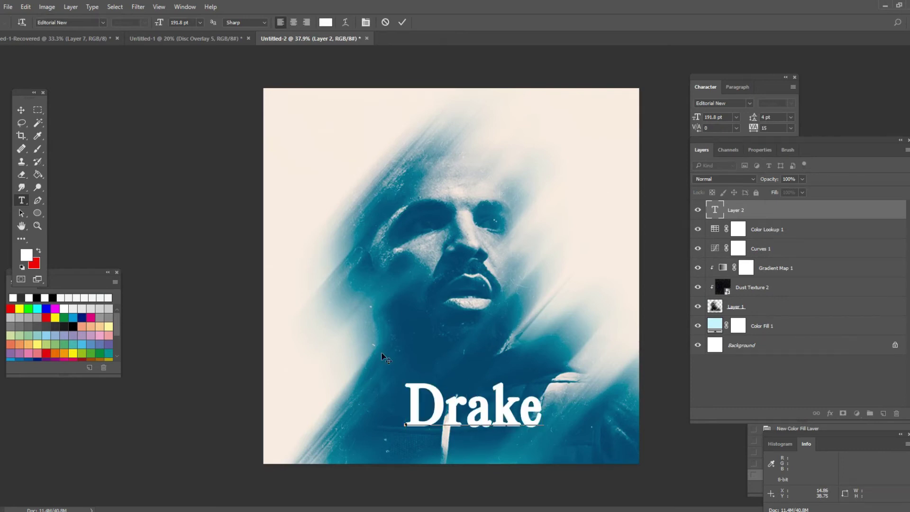
key(ctrl+Return)
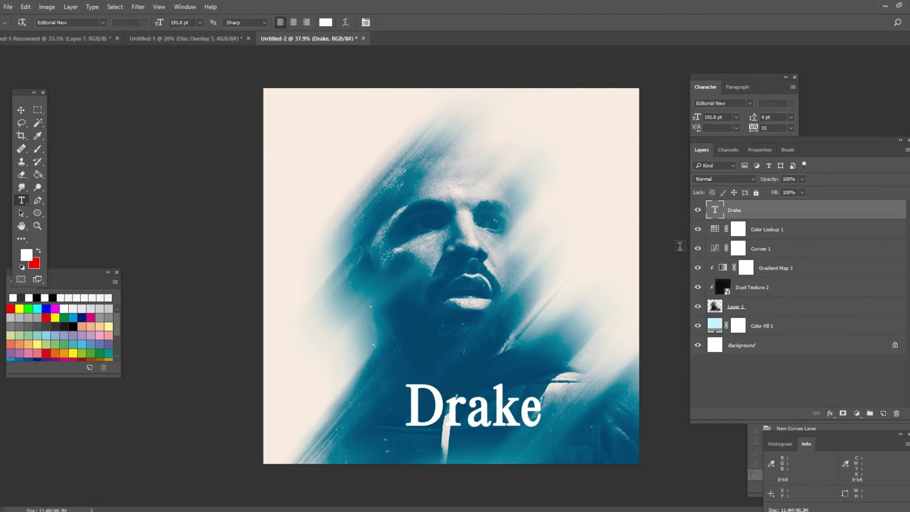
double_click(716, 216)
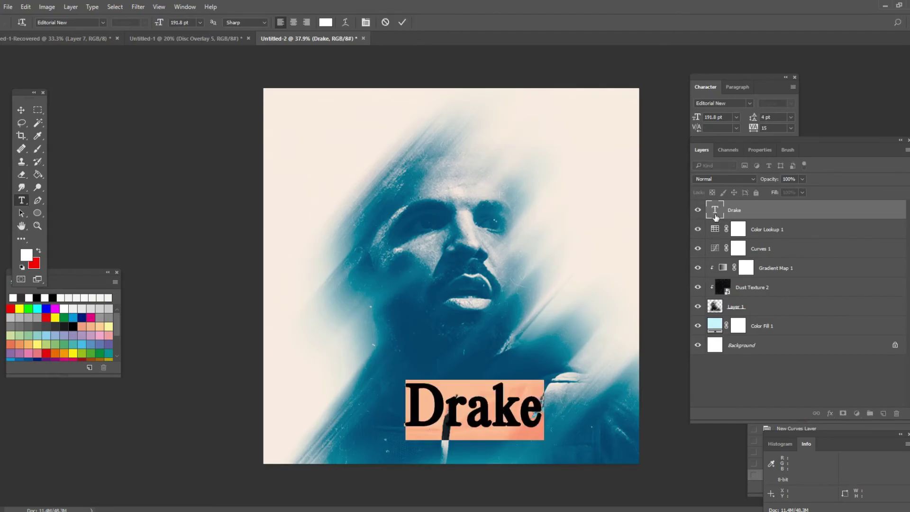
Float the Character panel and filter its font list to Script typefaces only
drag(752, 80, 684, 135)
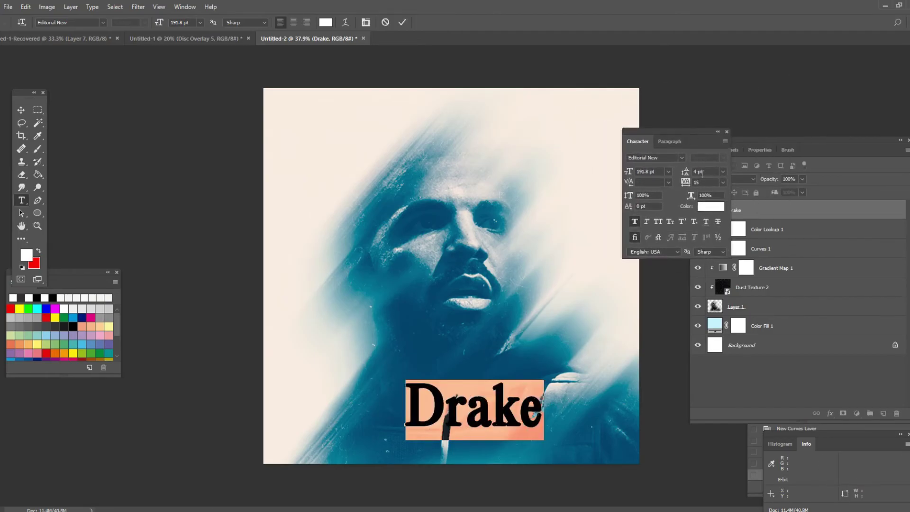
click(682, 158)
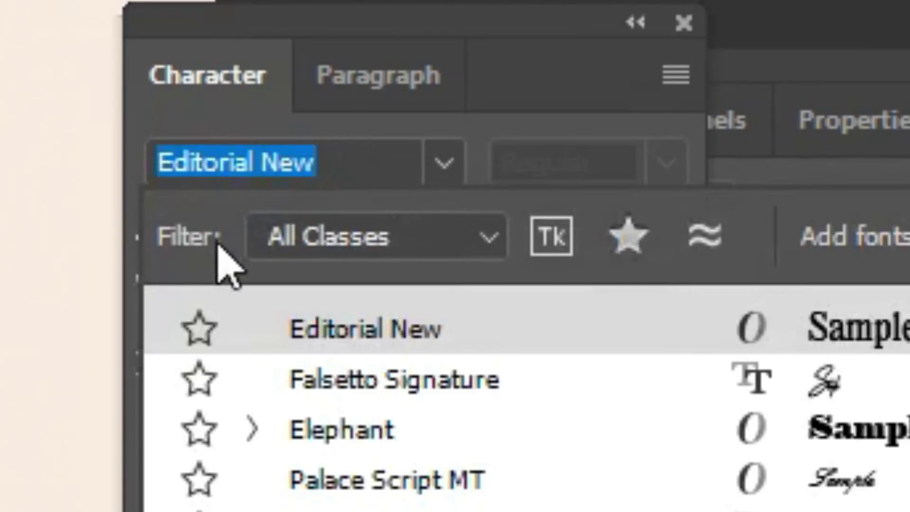
click(386, 240)
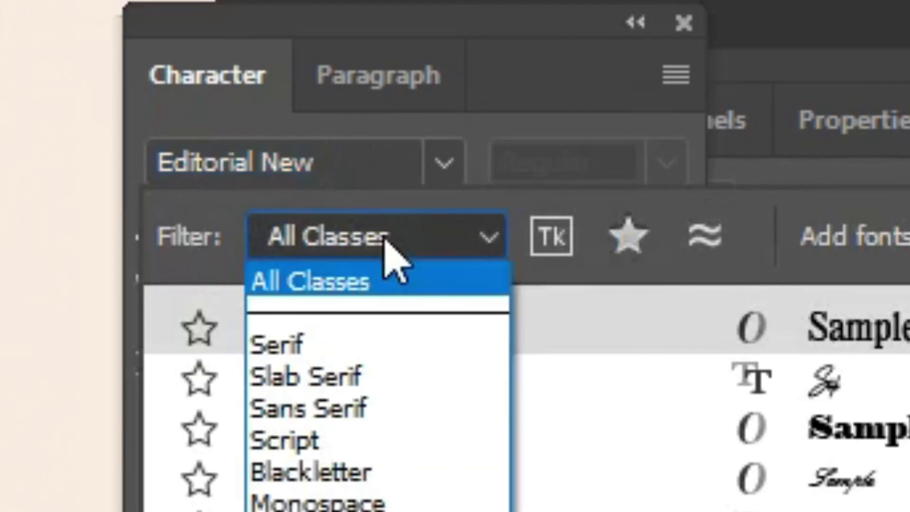
click(400, 444)
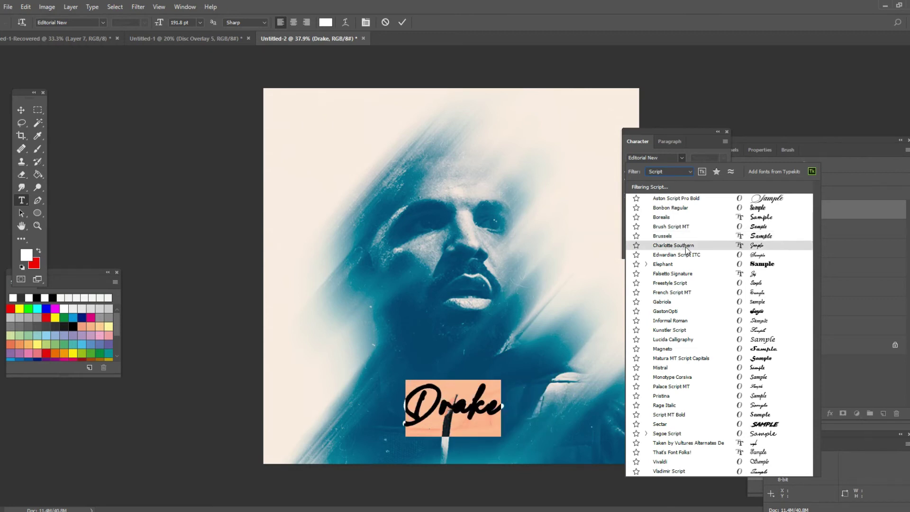
Set the Drake title in Falsetto Signature and move it to the cover's bottom-right corner
click(695, 277)
key(ctrl+t)
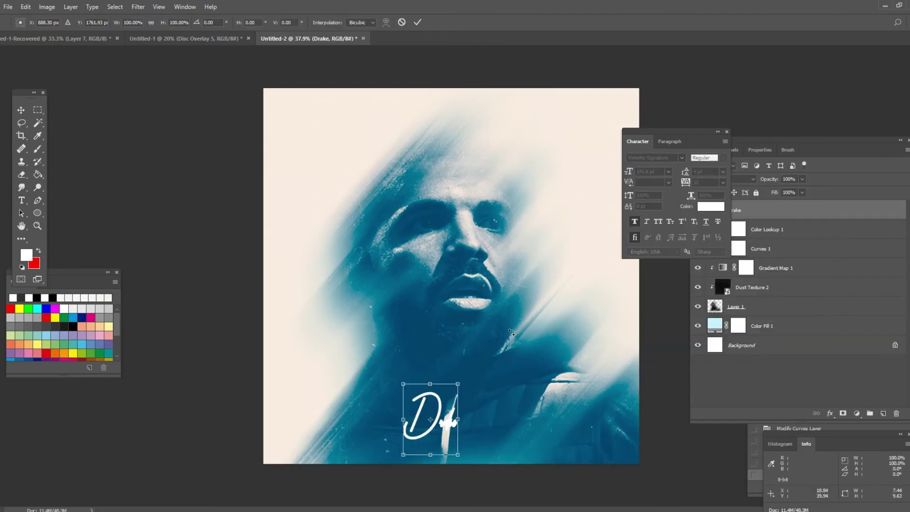
mouse_move(442, 416)
mouse_down()
mouse_move(501, 400)
mouse_move(629, 415)
mouse_move(613, 413)
mouse_move(616, 422)
mouse_up()
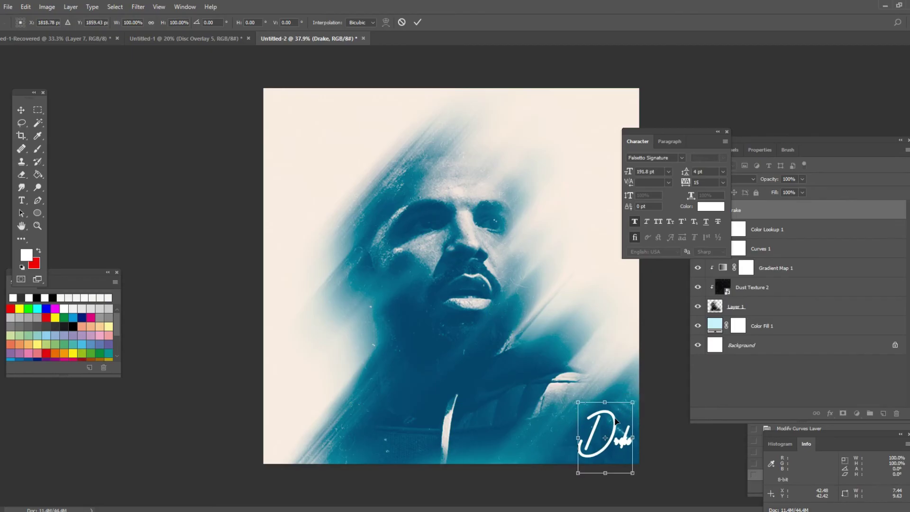
click(417, 22)
Fit the cover in view and switch to the texture folders in File Explorer
key(ctrl+0)
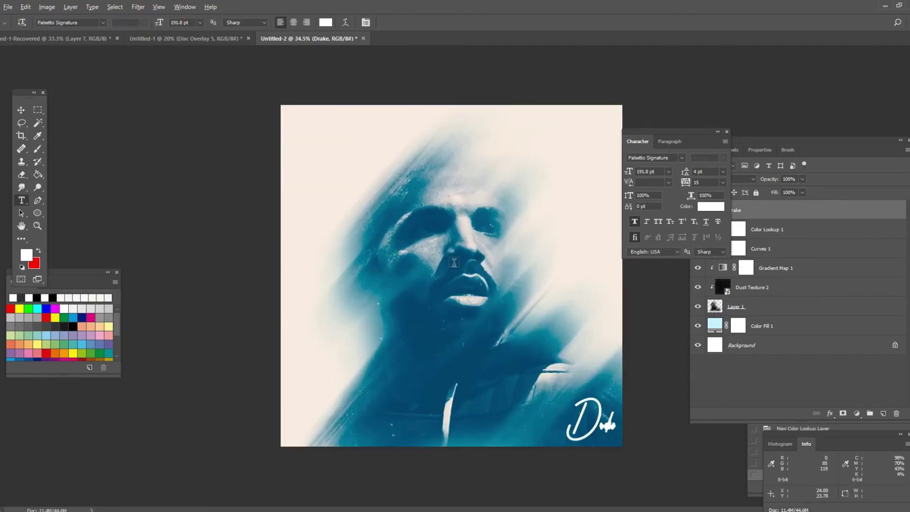
scroll(454, 262, down, 1)
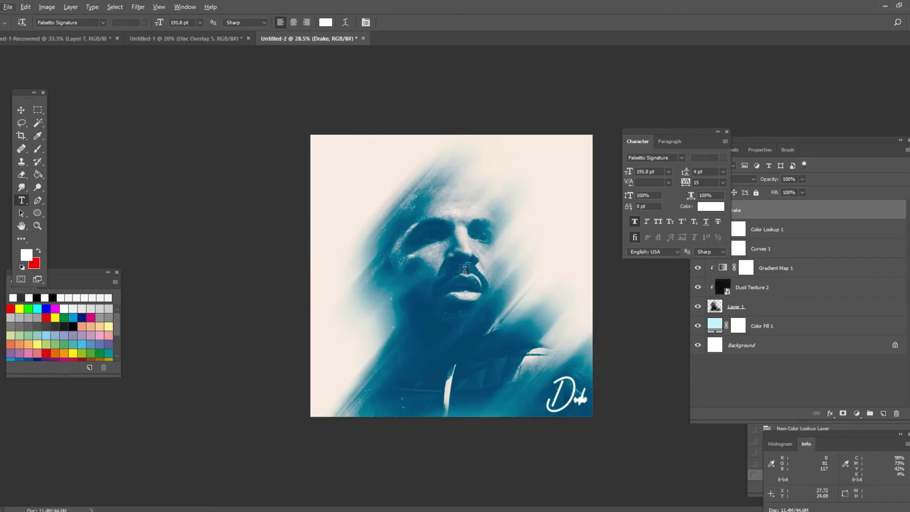
scroll(465, 270, up, 1)
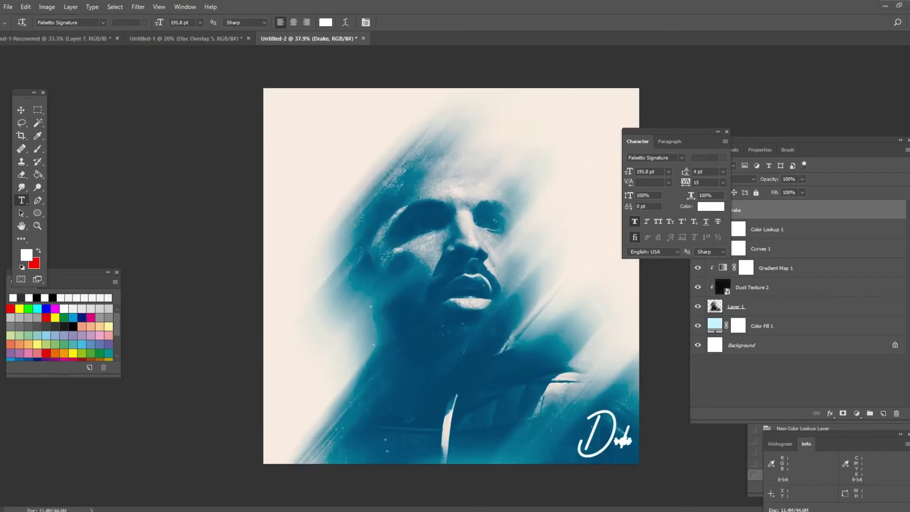
key(alt+Tab)
Place Disc Overlay 5 from the Overlays folder, scaled to cover the whole canvas
click(633, 147)
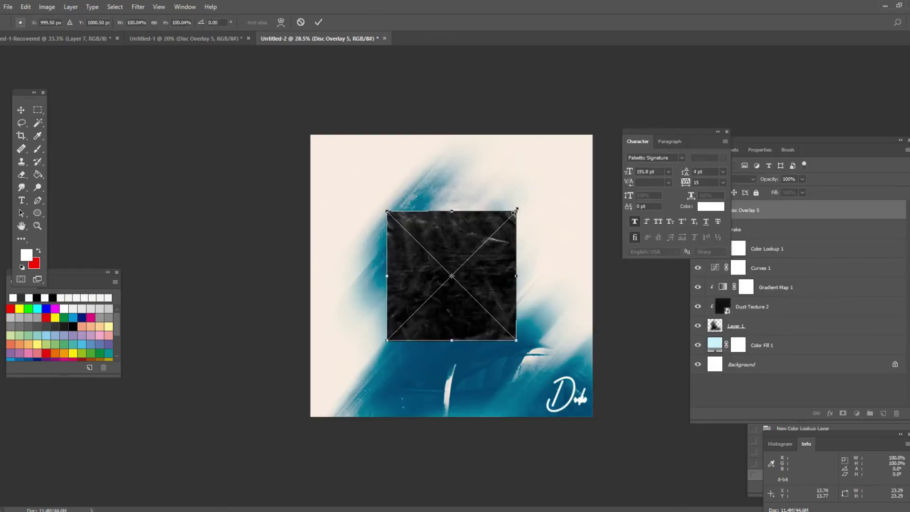
drag(515, 210, 603, 128)
drag(389, 338, 308, 396)
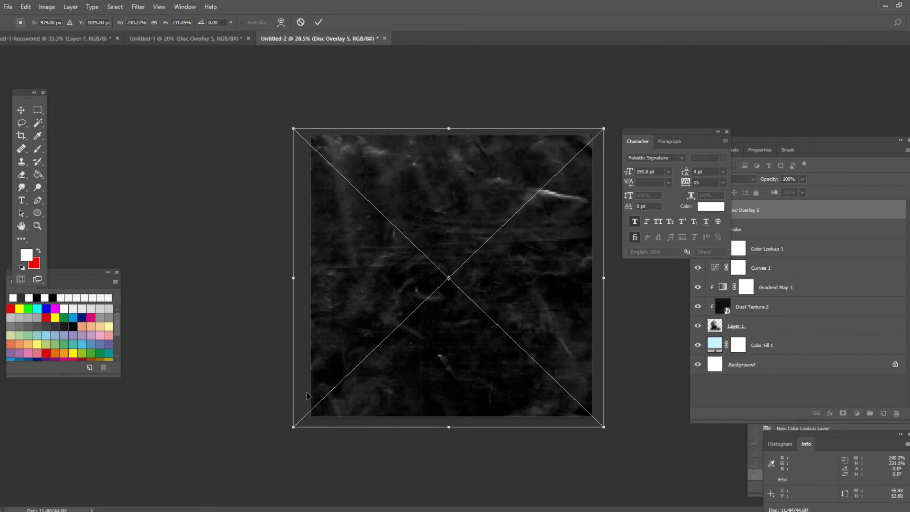
click(319, 23)
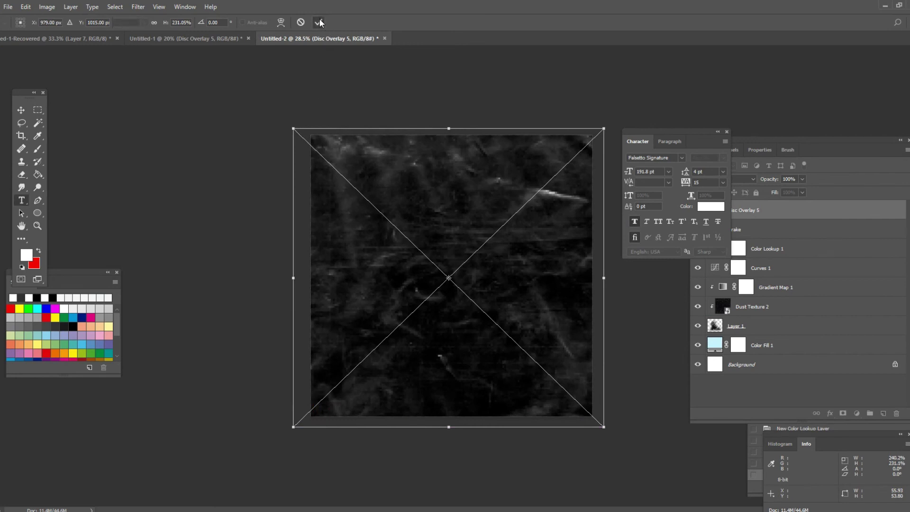
key(ctrl+0)
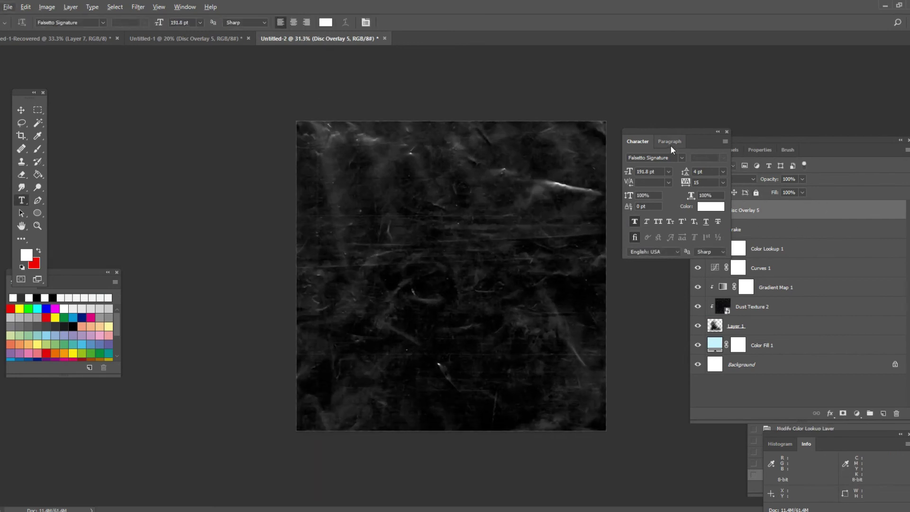
Set the Disc Overlay 5 layer's blend mode to Soft Light
click(761, 207)
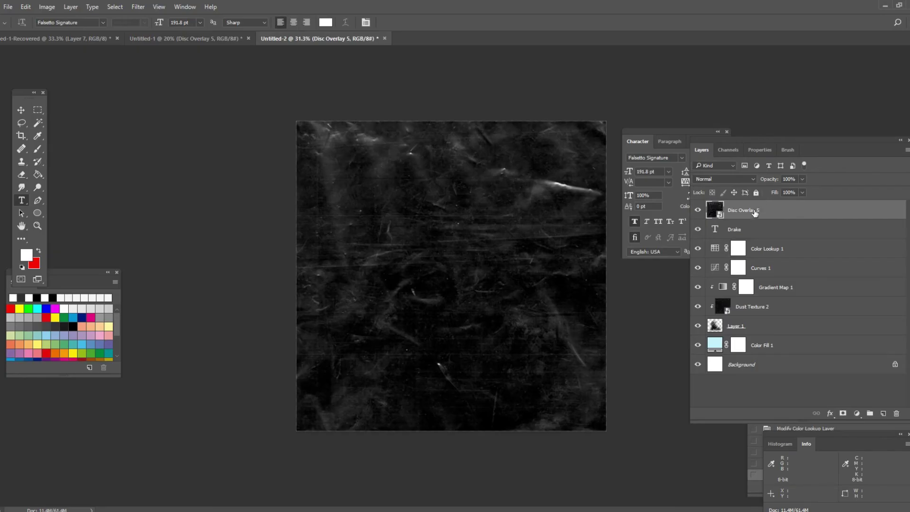
click(715, 184)
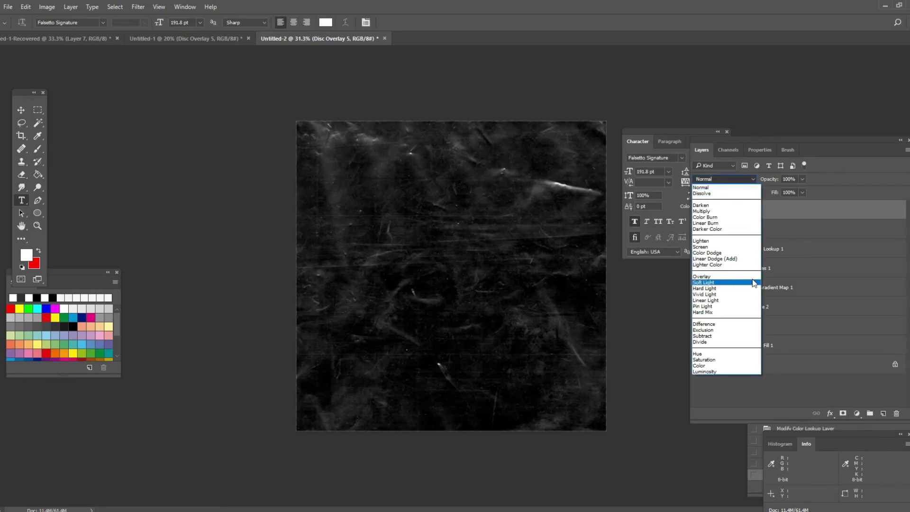
click(740, 283)
key(v)
scroll(385, 192, up, 1)
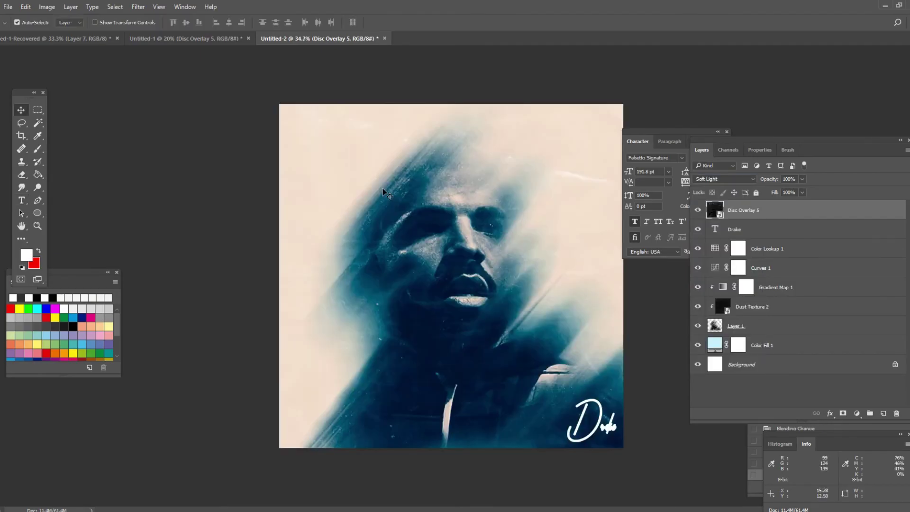
scroll(385, 192, down, 3)
scroll(315, 237, up, 5)
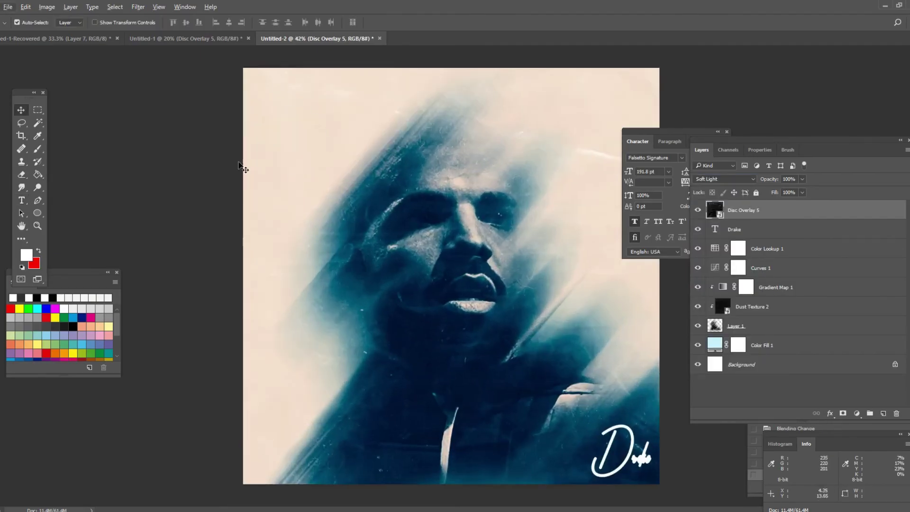
Move Curves 1 and Color Lookup 1 together below Dust Texture 2, just above Layer 1
click(767, 268)
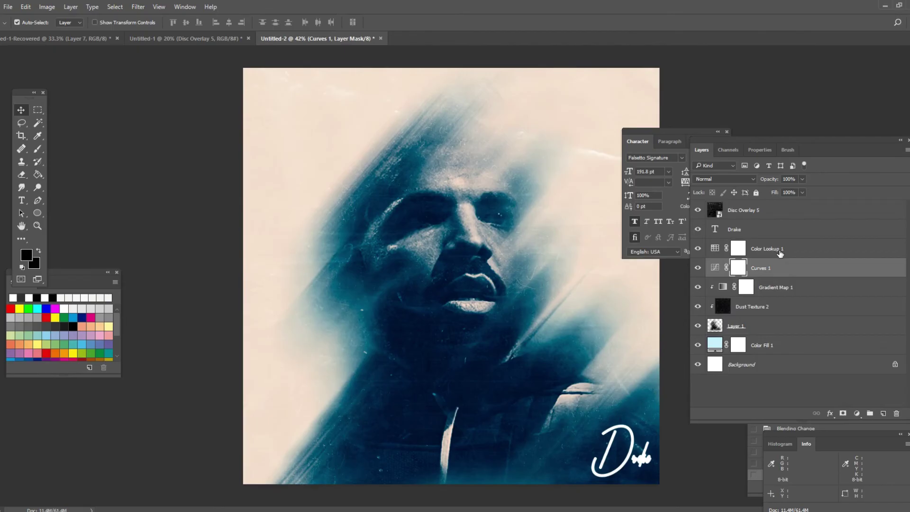
shift+click(781, 251)
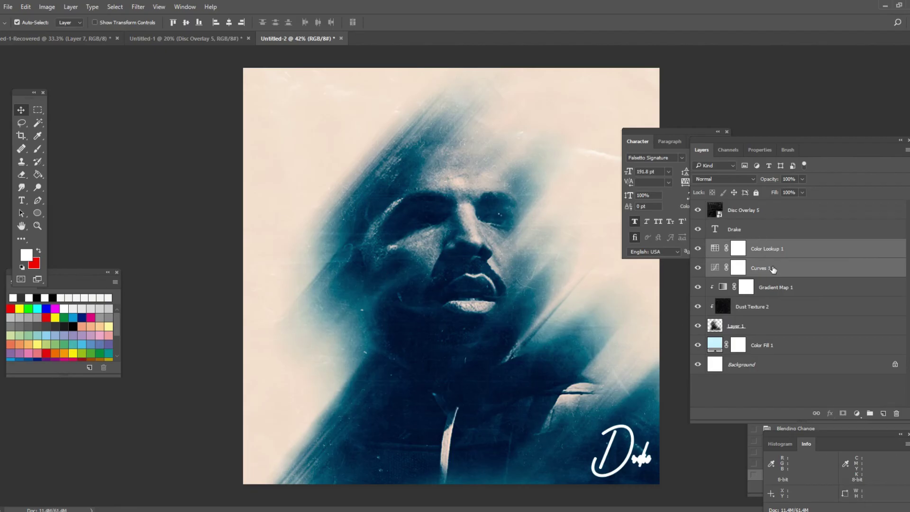
drag(776, 253, 794, 313)
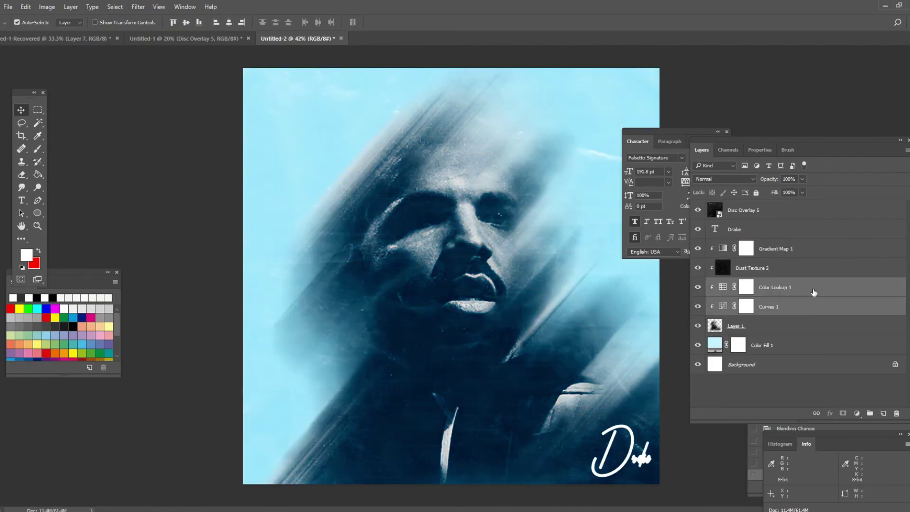
Rasterize the Color Fill 1 layer
click(746, 249)
scroll(609, 302, down, 1)
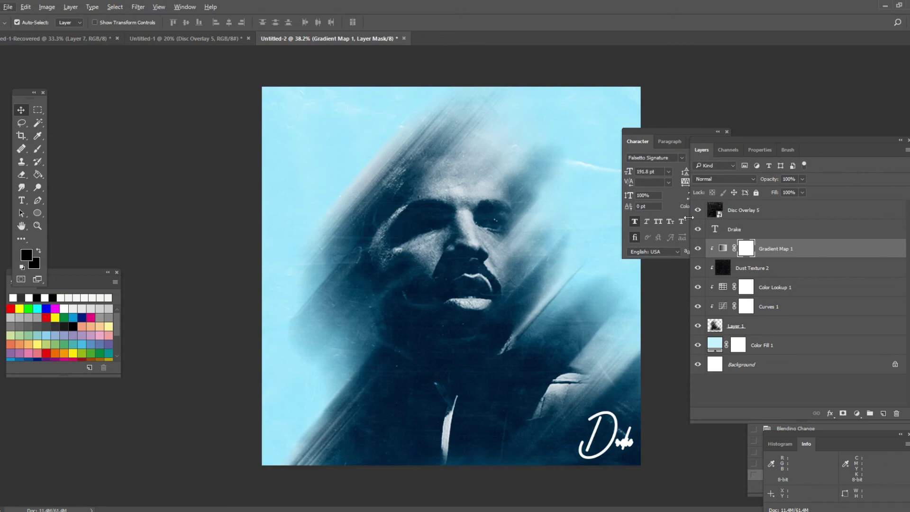
click(771, 348)
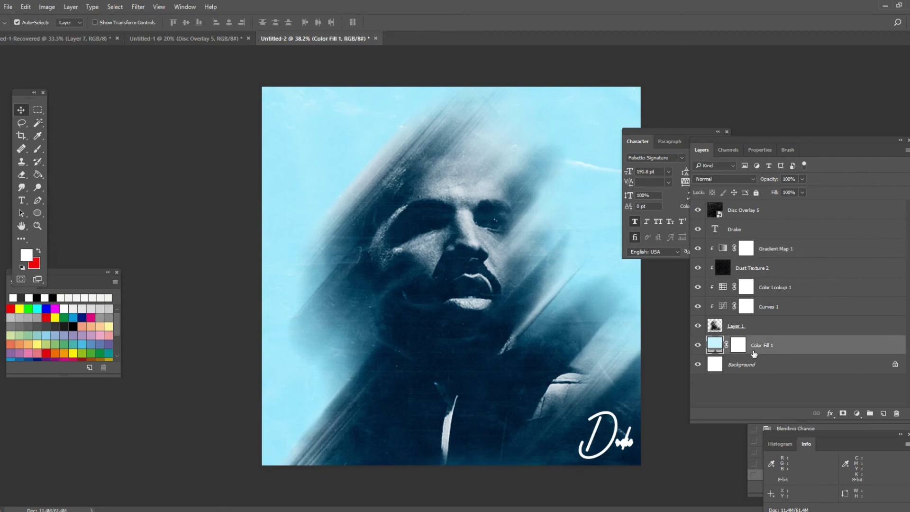
right_click(795, 351)
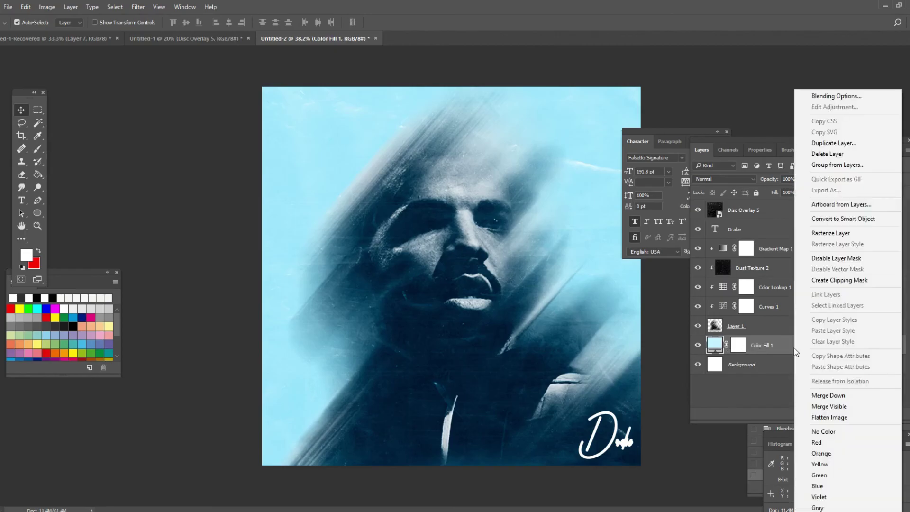
click(837, 237)
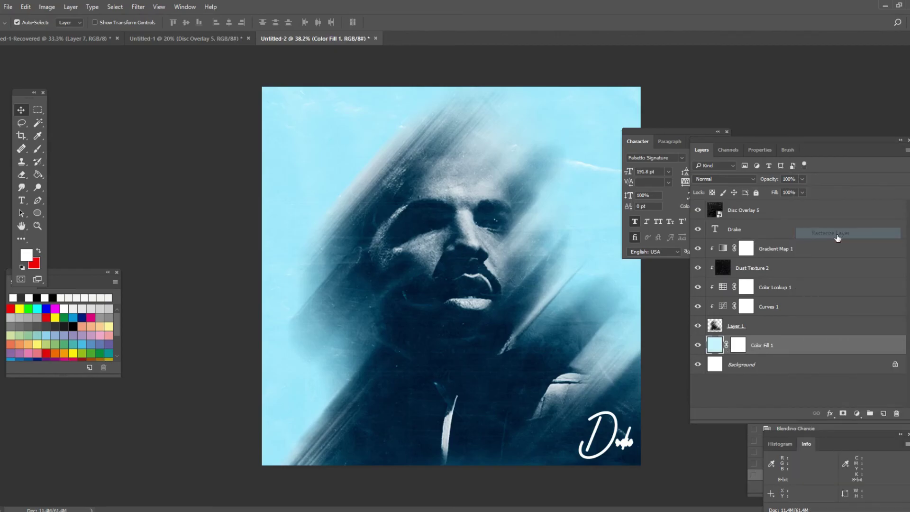
Add about 16% Uniform noise to the pale blue Color Fill 1 background
click(137, 7)
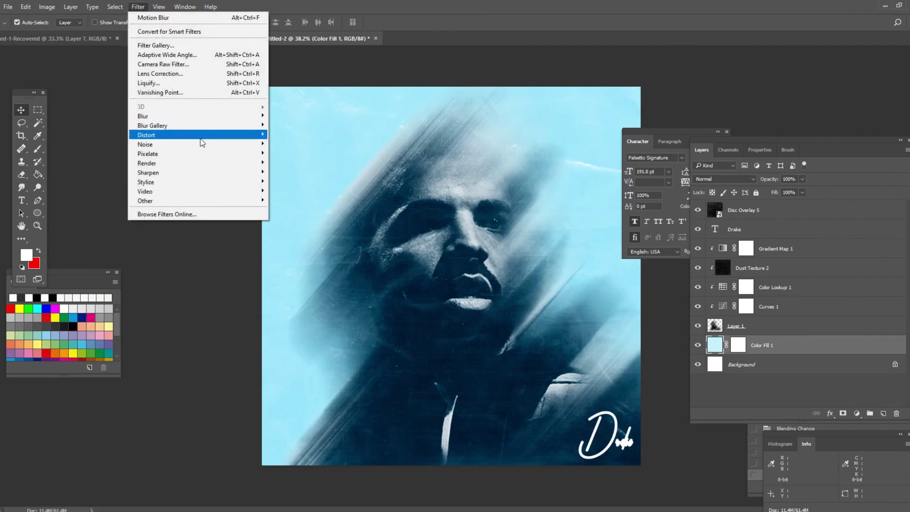
mouse_move(202, 148)
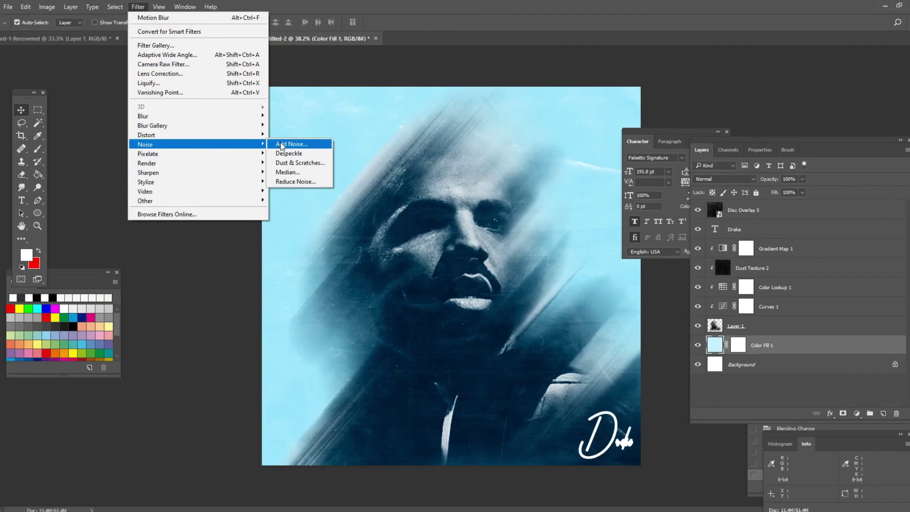
click(282, 144)
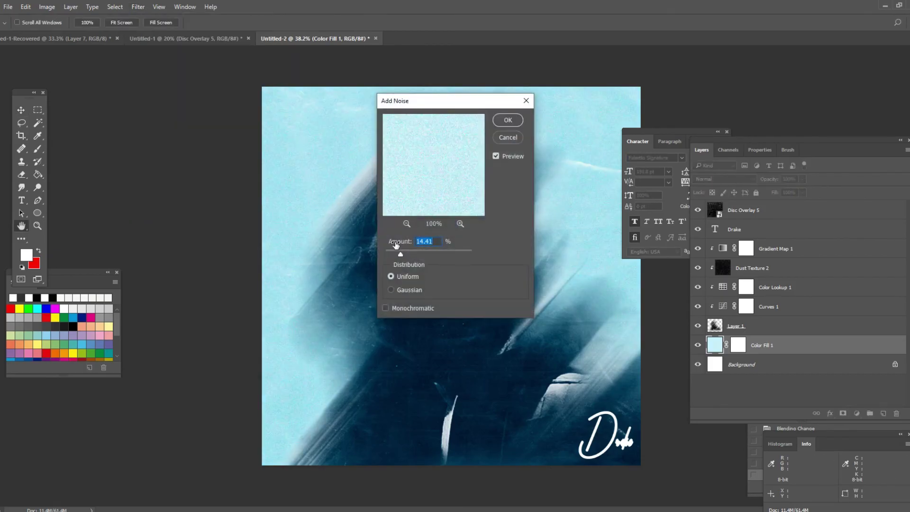
drag(402, 256, 404, 256)
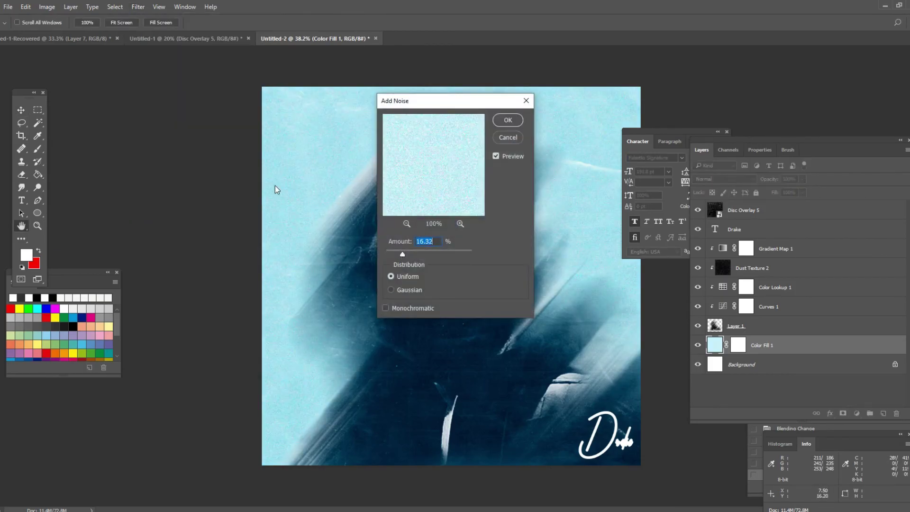
click(516, 124)
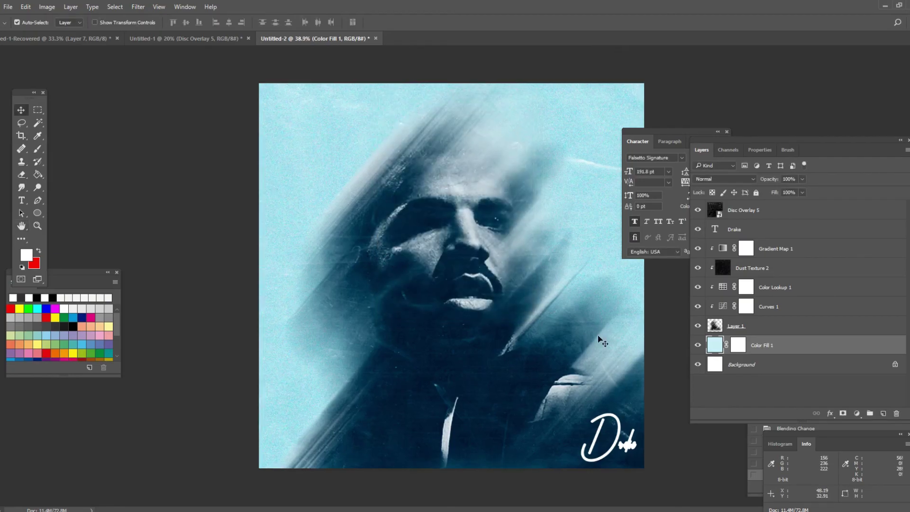
Add a Curves 2 layer above Disc Overlay 5, with curve points deepening shadows and midtones
click(757, 218)
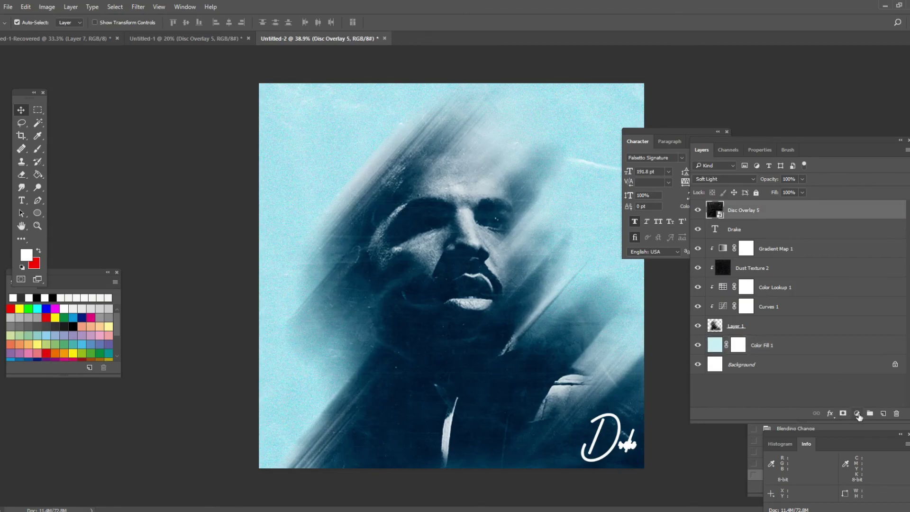
click(858, 414)
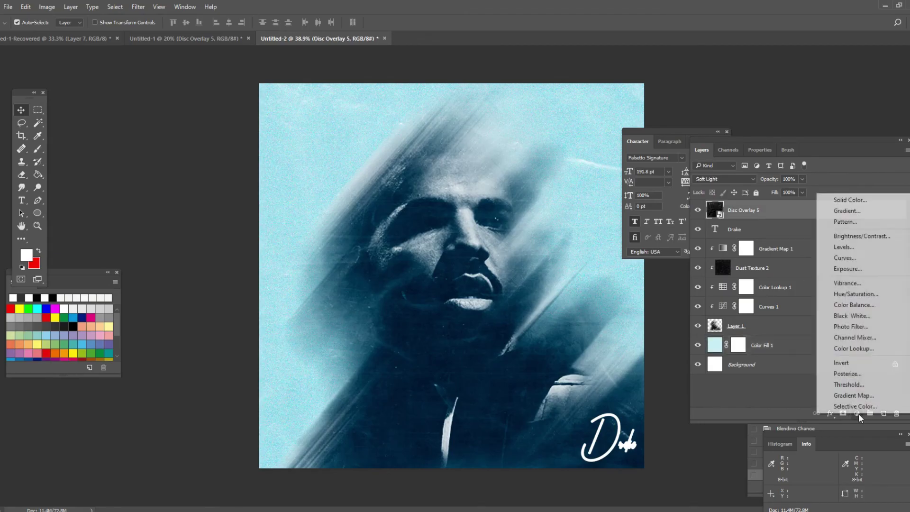
click(845, 258)
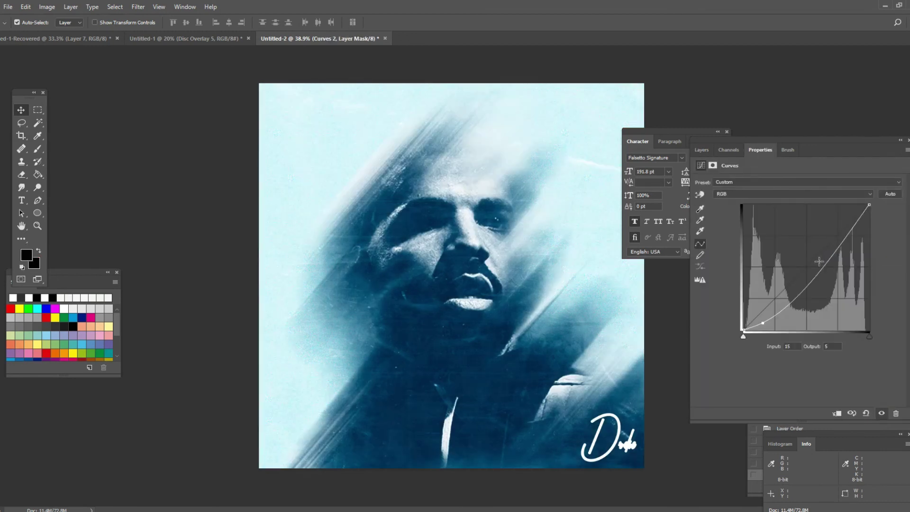
drag(821, 266, 838, 251)
drag(766, 322, 764, 322)
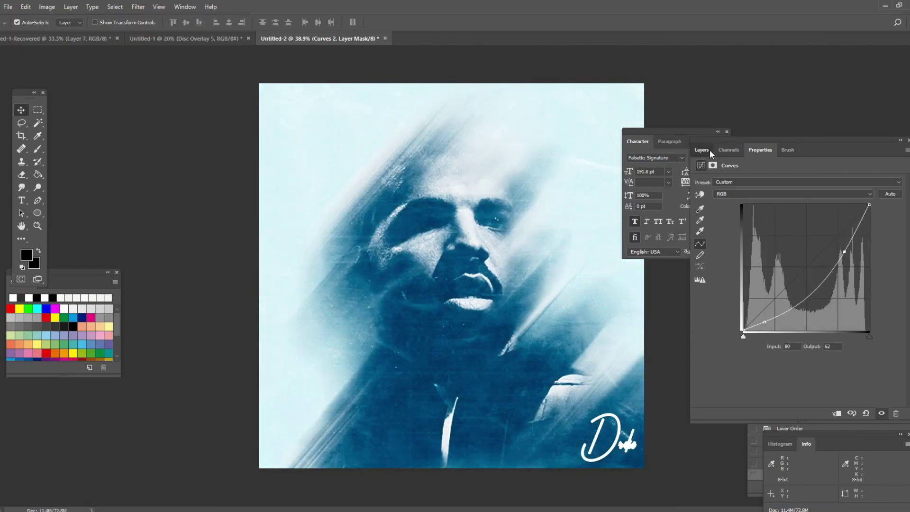
click(702, 150)
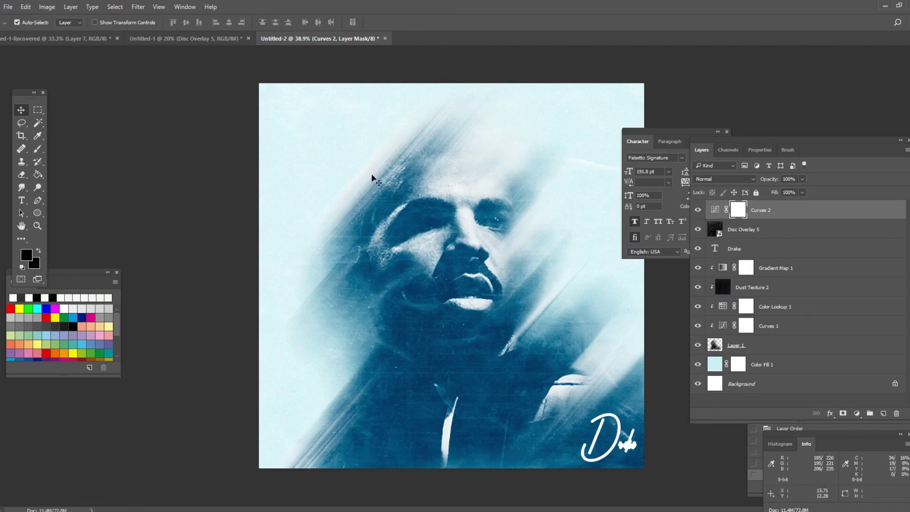
Position the Parental Advisory sticker at the top-left corner and drag the grunge texture into the cover
key(super)
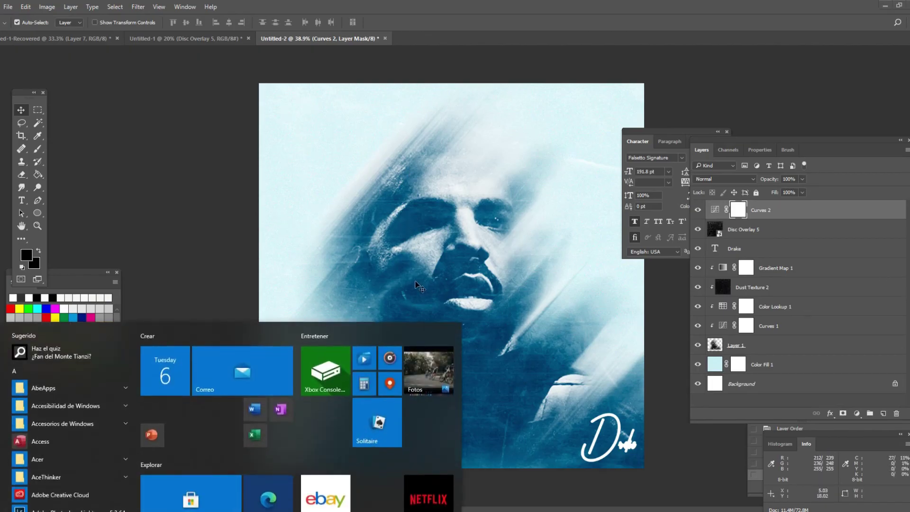
key(super)
drag(359, 136, 294, 101)
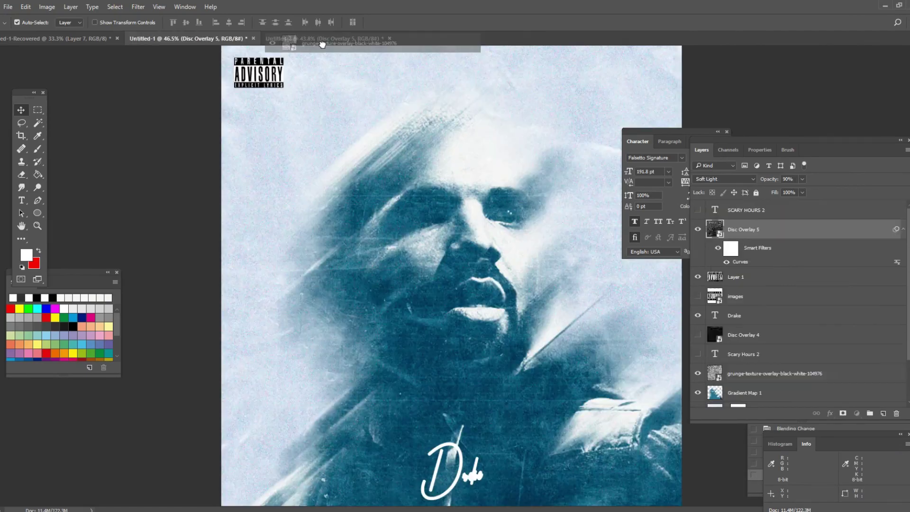
drag(775, 374, 544, 270)
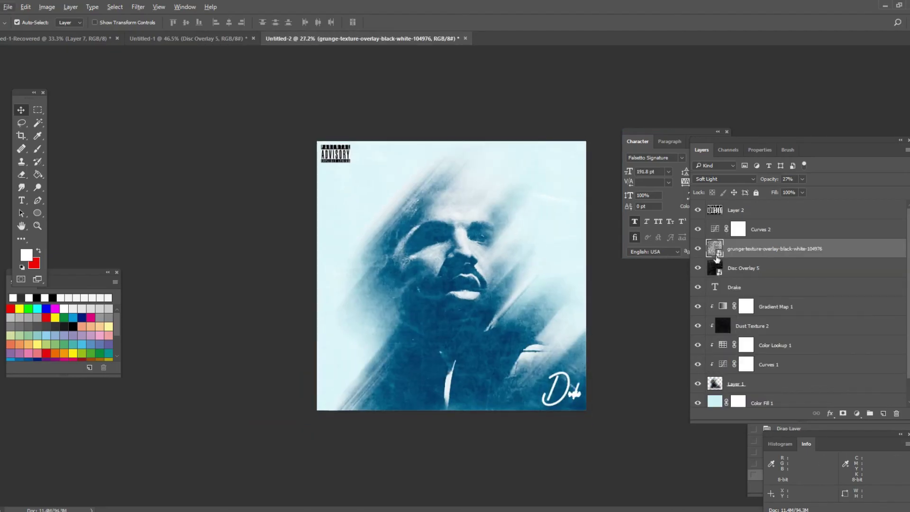
click(733, 177)
click(733, 177)
click(733, 177)
click(722, 190)
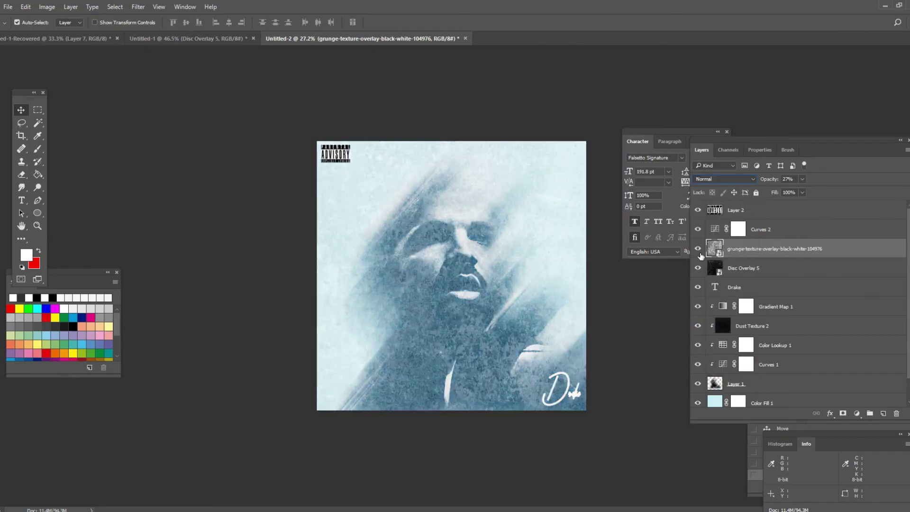
drag(769, 181, 806, 181)
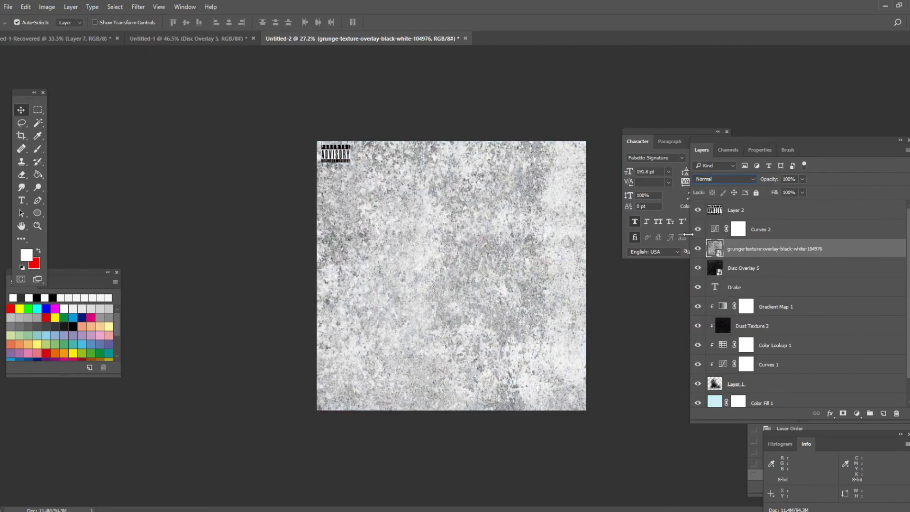
mouse_move(455, 254)
mouse_down()
mouse_move(463, 265)
mouse_move(458, 242)
mouse_move(457, 256)
mouse_up()
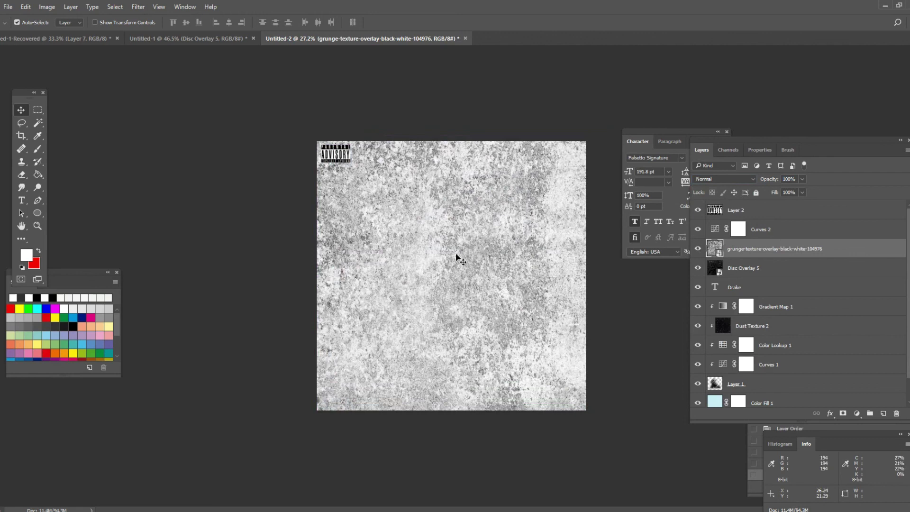
scroll(502, 268, up, 2)
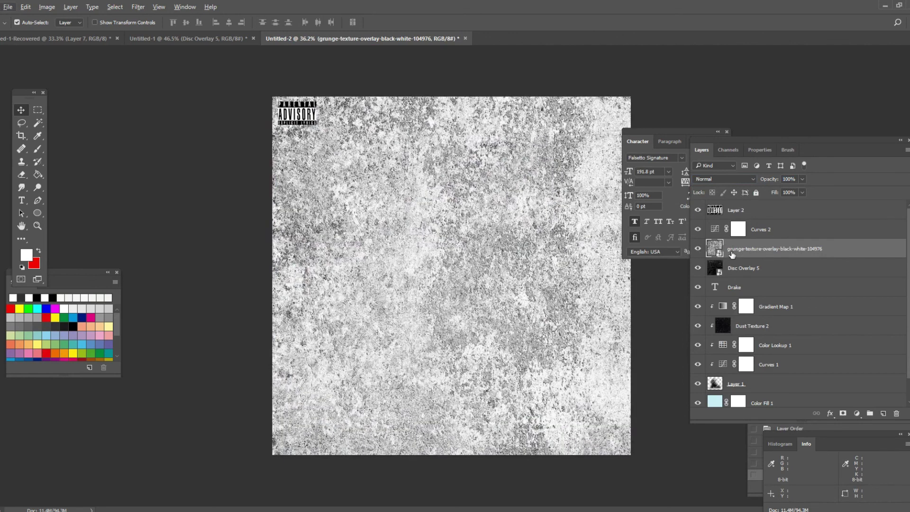
click(754, 179)
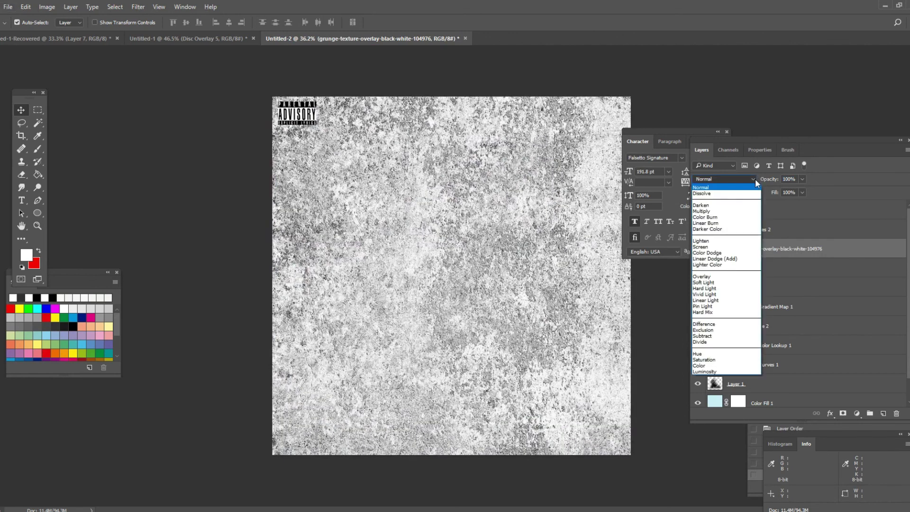
click(703, 283)
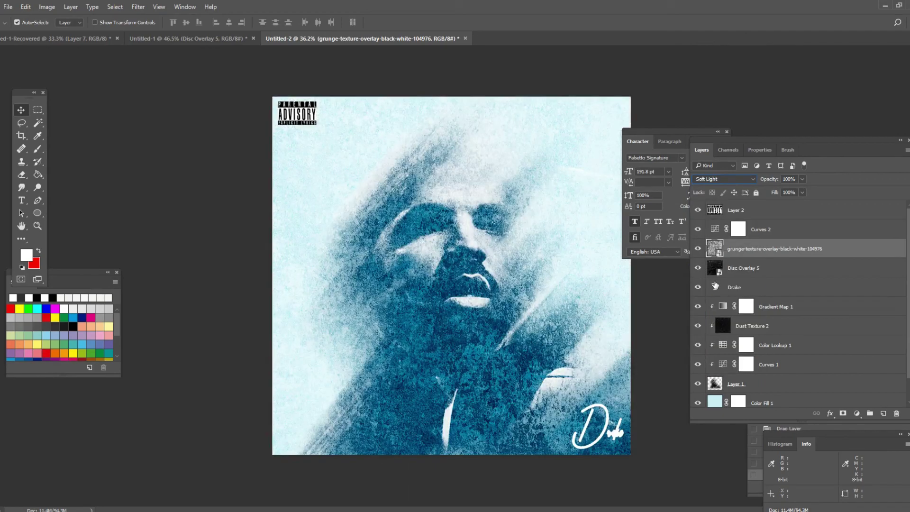
drag(776, 183, 739, 196)
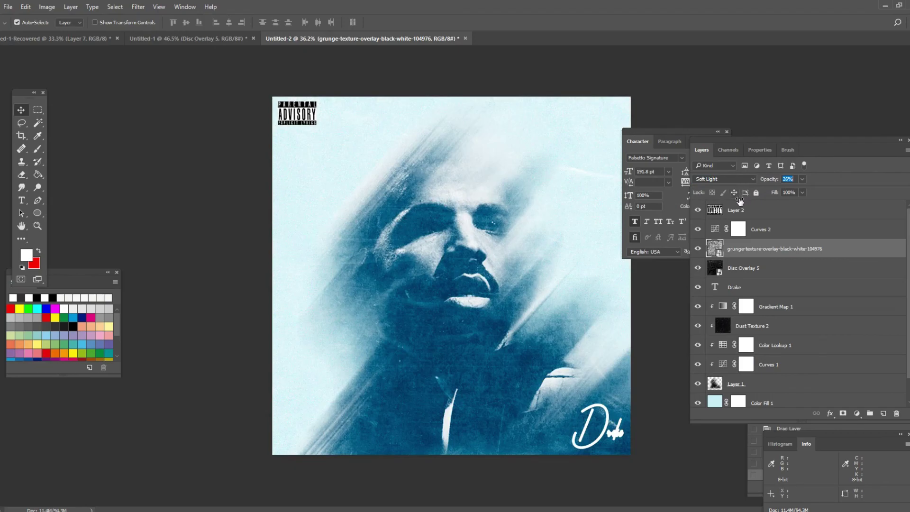
scroll(486, 313, down, 1)
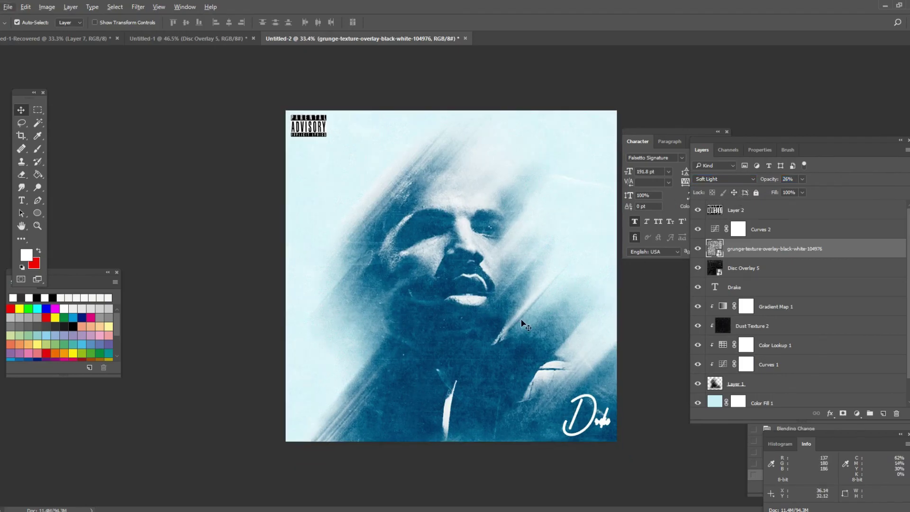